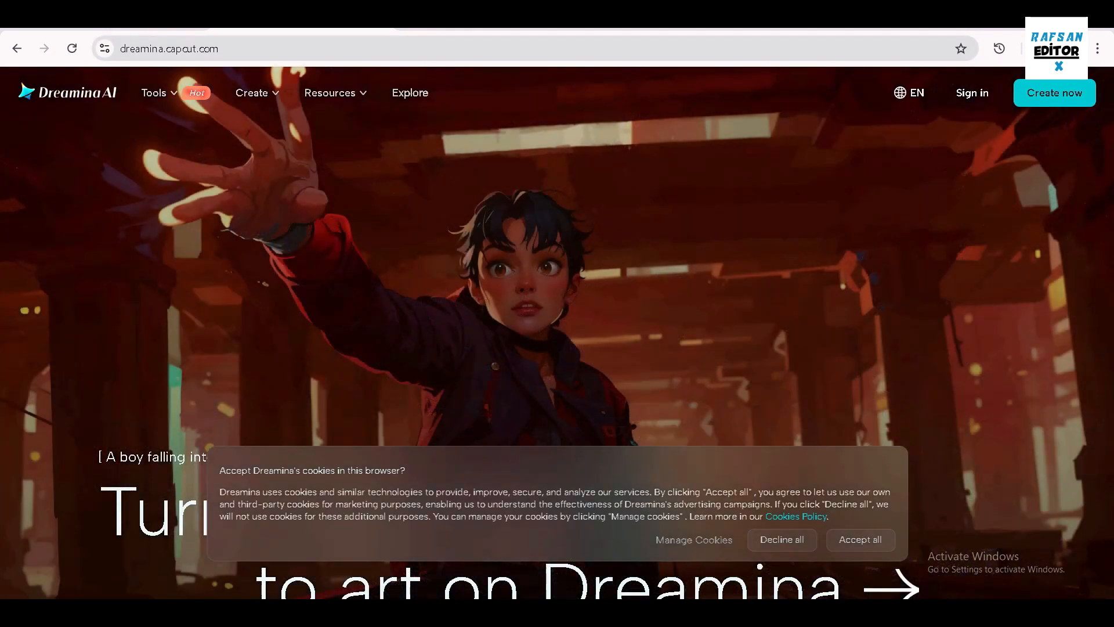
# Sign in to Dreamina with the Google account and approve its access to capcut.com
pyautogui.moveTo(154, 92)
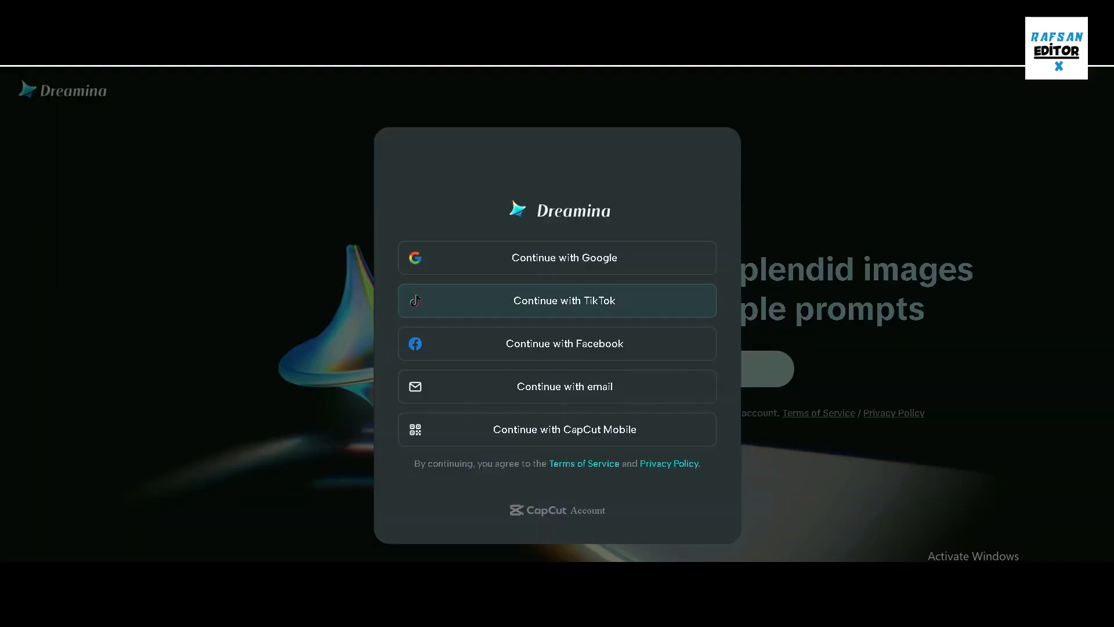
pyautogui.click(557, 257)
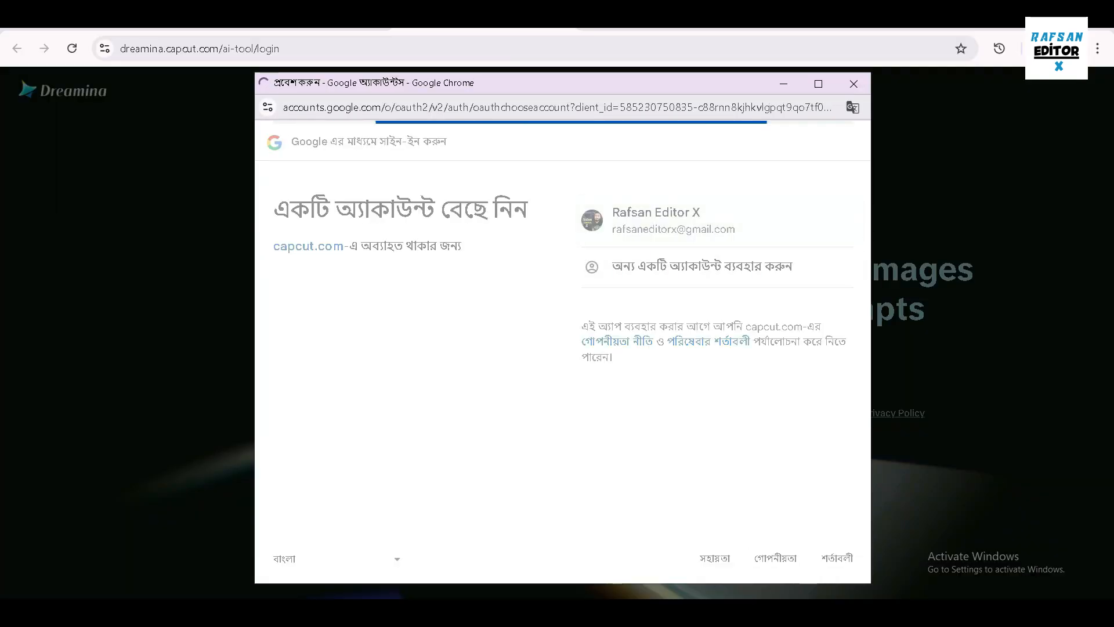
pyautogui.click(788, 351)
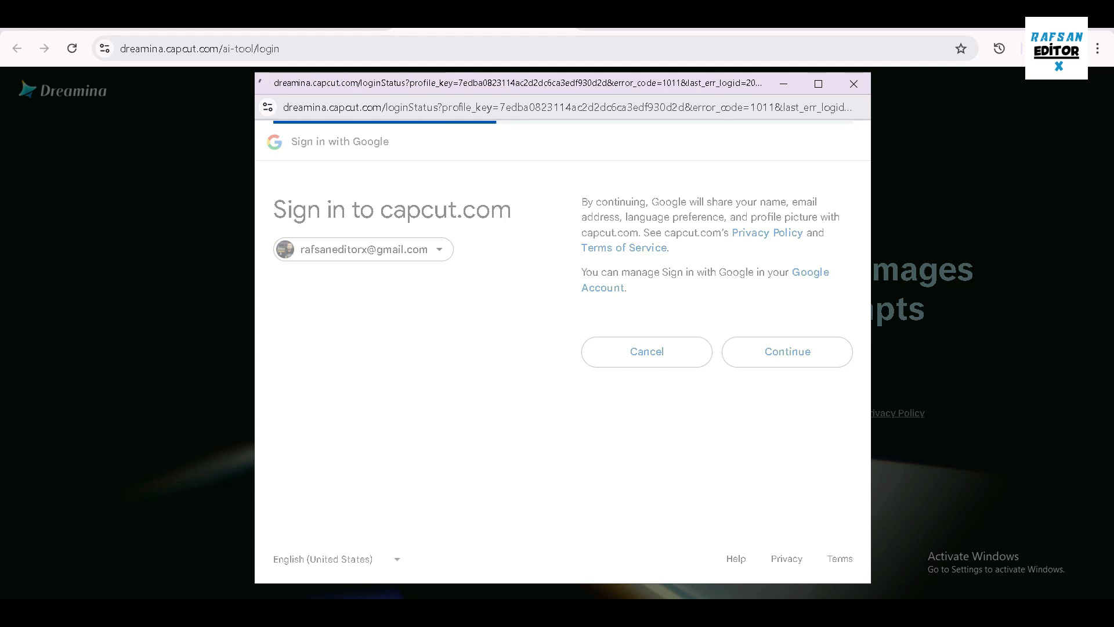
# Fill in the year, month and day of birth on the sign-up form and continue
pyautogui.write('19')
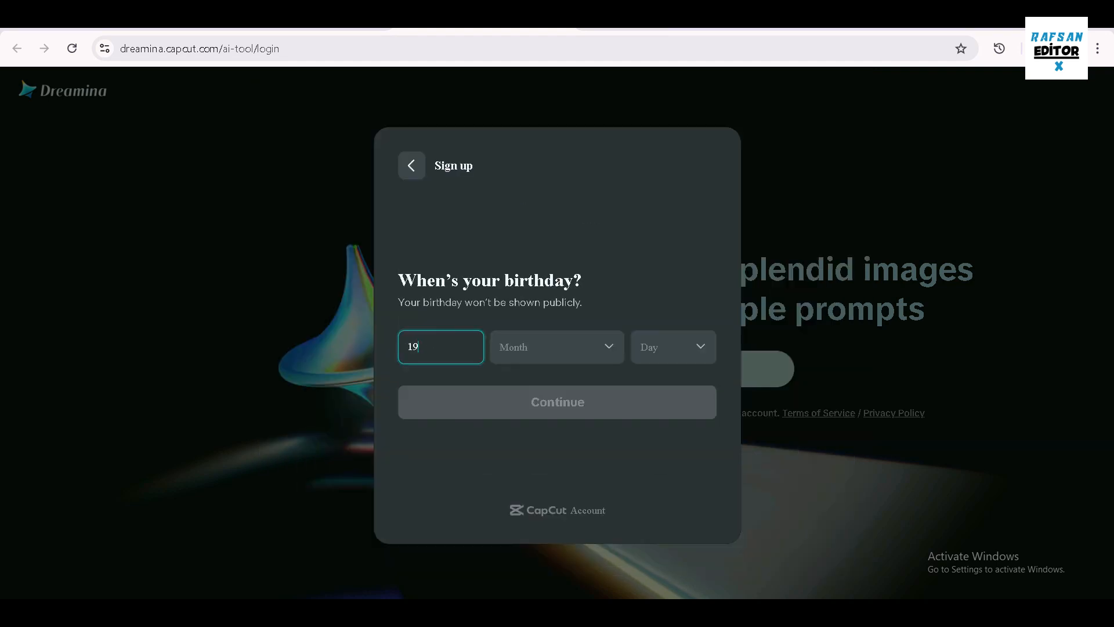
pyautogui.write('89')
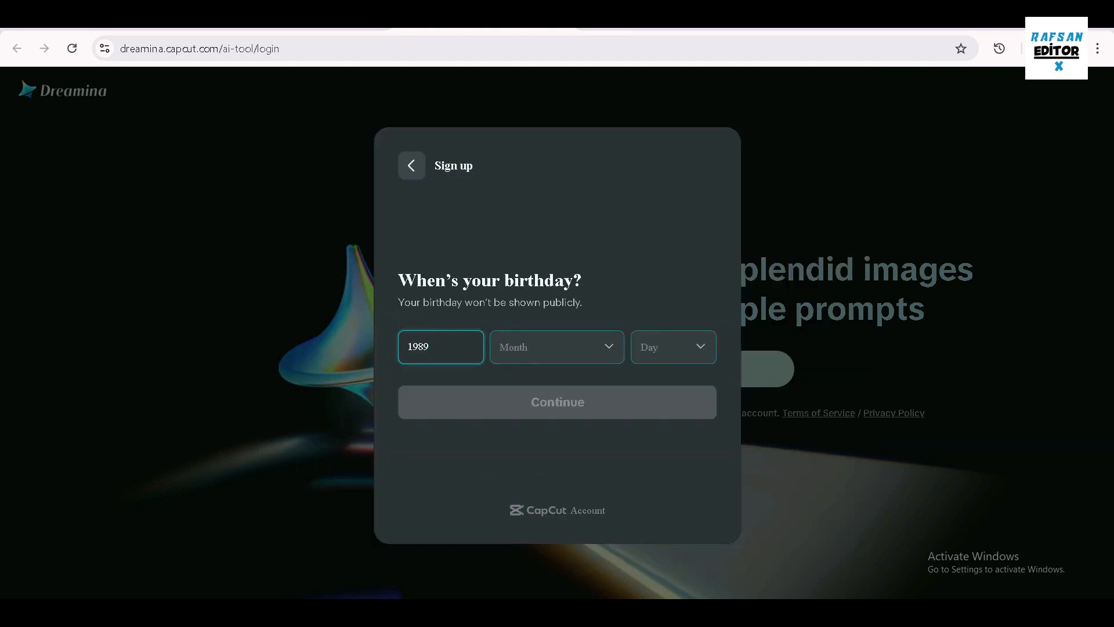
pyautogui.press('Tab')
pyautogui.press('Down')
pyautogui.press('Down')
pyautogui.press('Down')
pyautogui.click(674, 347)
pyautogui.scroll(-3, 673, 500)
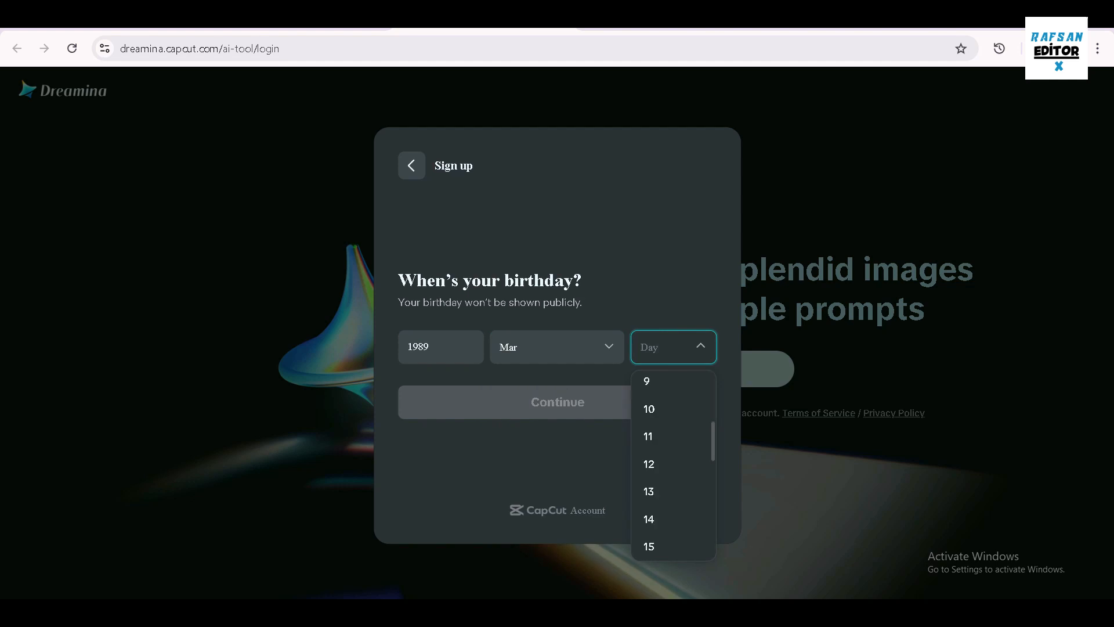
pyautogui.click(670, 464)
pyautogui.click(557, 402)
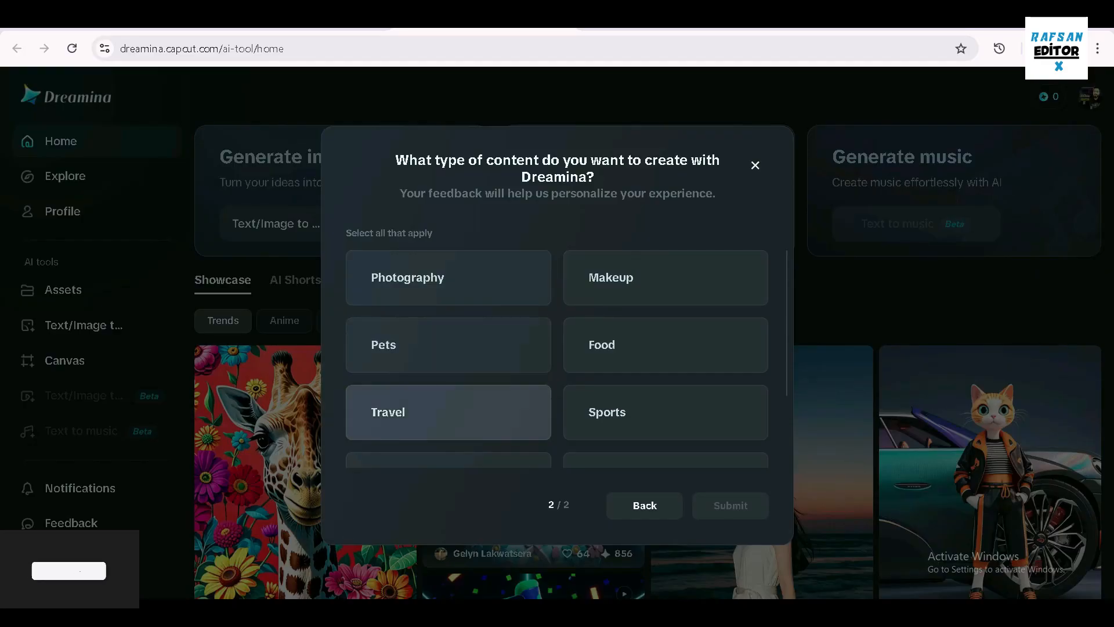
# Look through the content types in the personalization survey and submit it
pyautogui.scroll(-2, 448, 383)
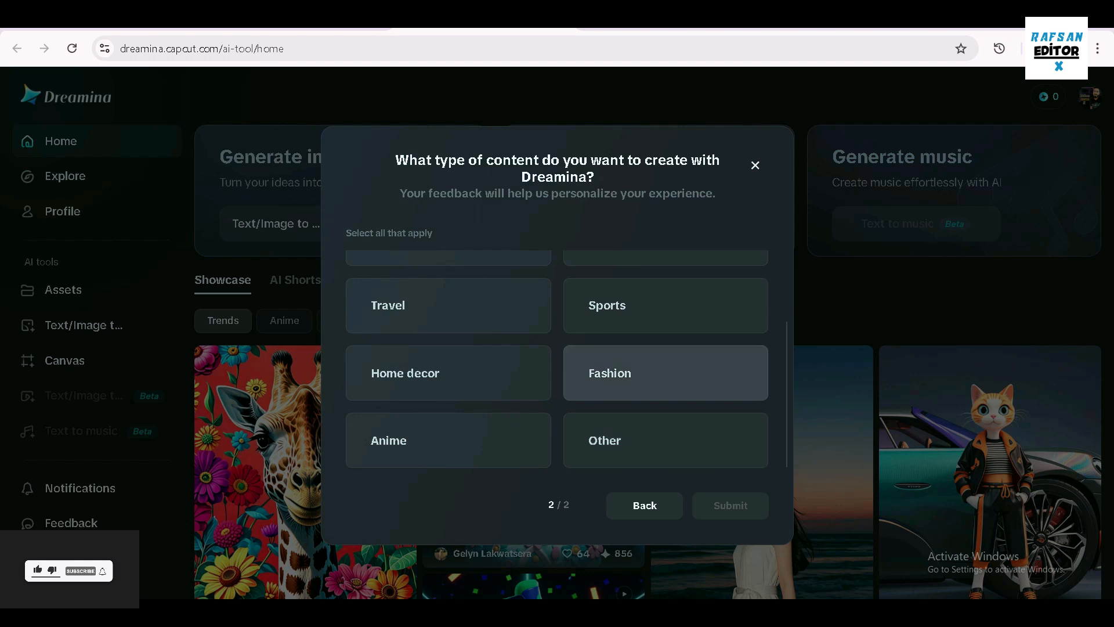
pyautogui.scroll(2, 665, 417)
pyautogui.scroll(-2, 666, 409)
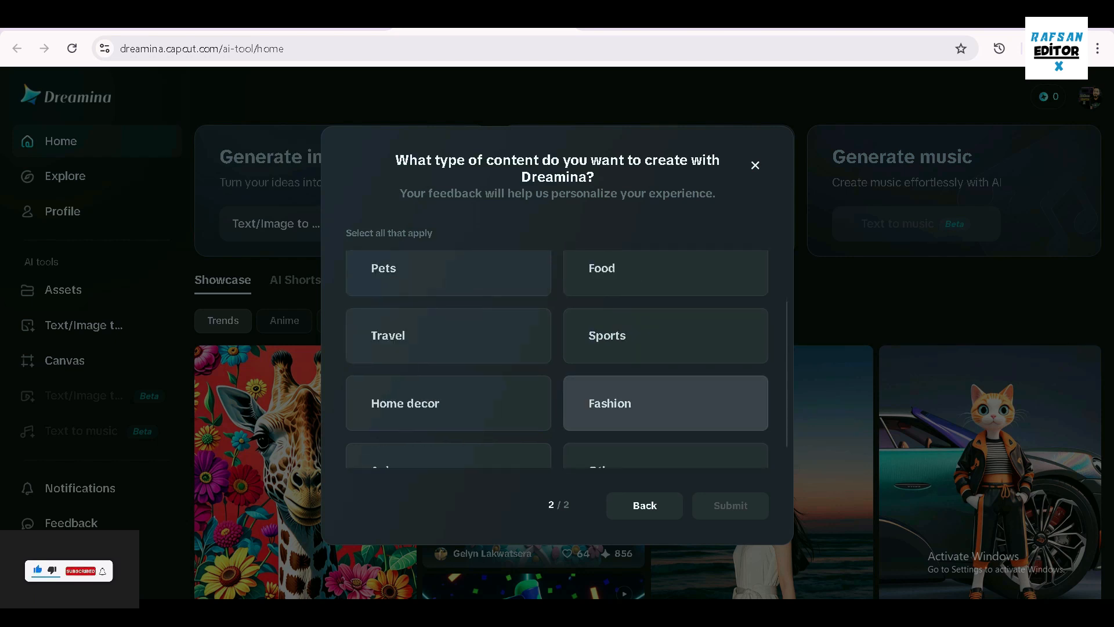
pyautogui.click(730, 505)
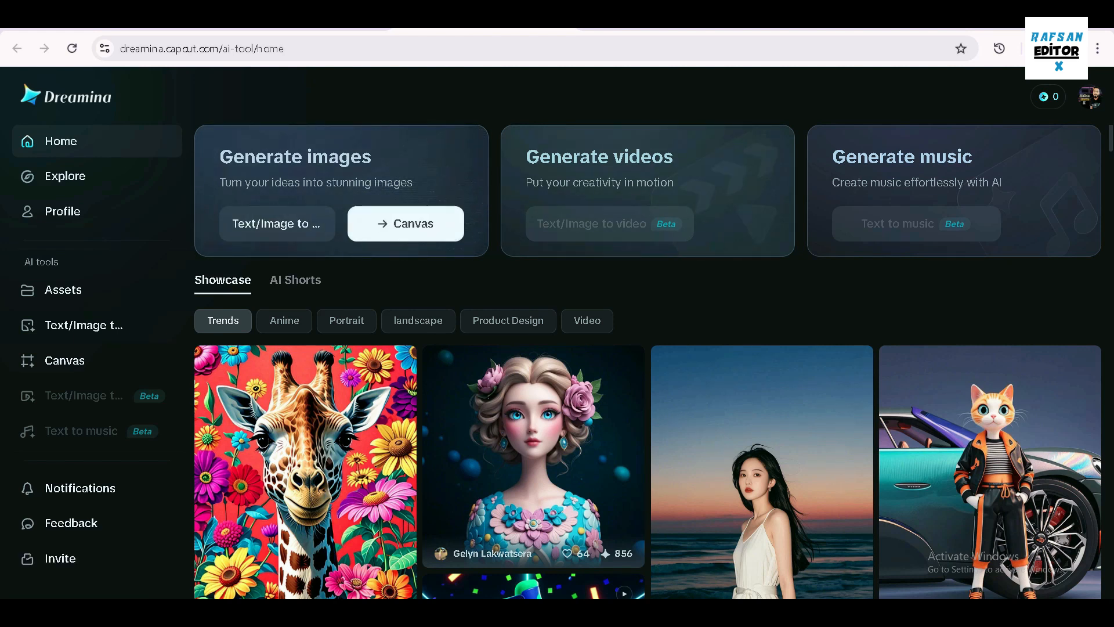
# Browse the trending showcase images for one whose prompt can be reused
pyautogui.scroll(-3, 453, 232)
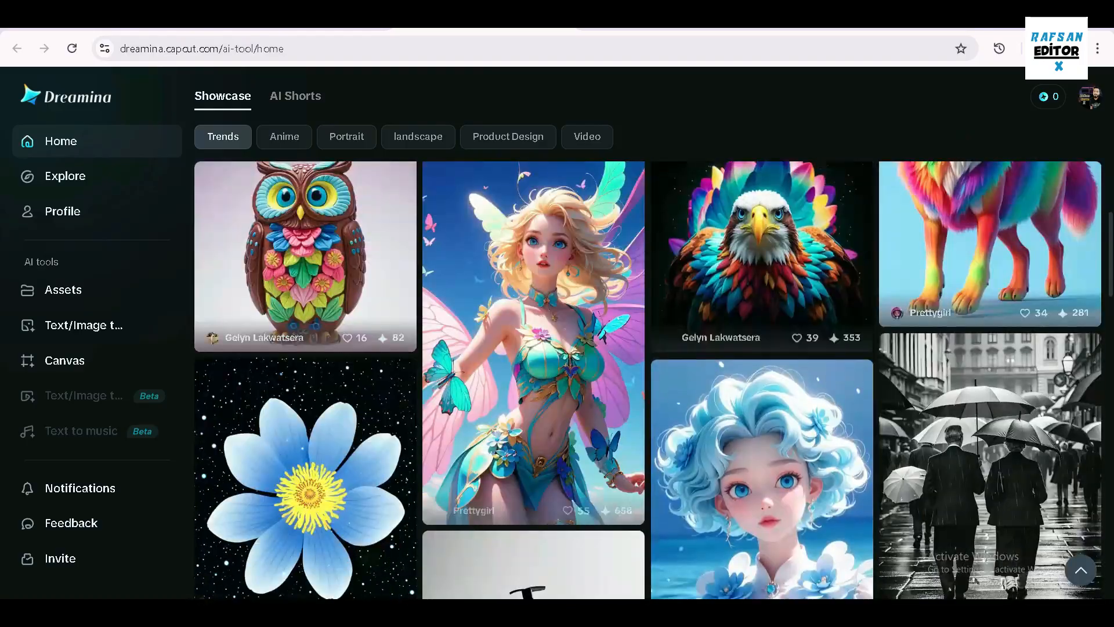
pyautogui.scroll(-3, 654, 380)
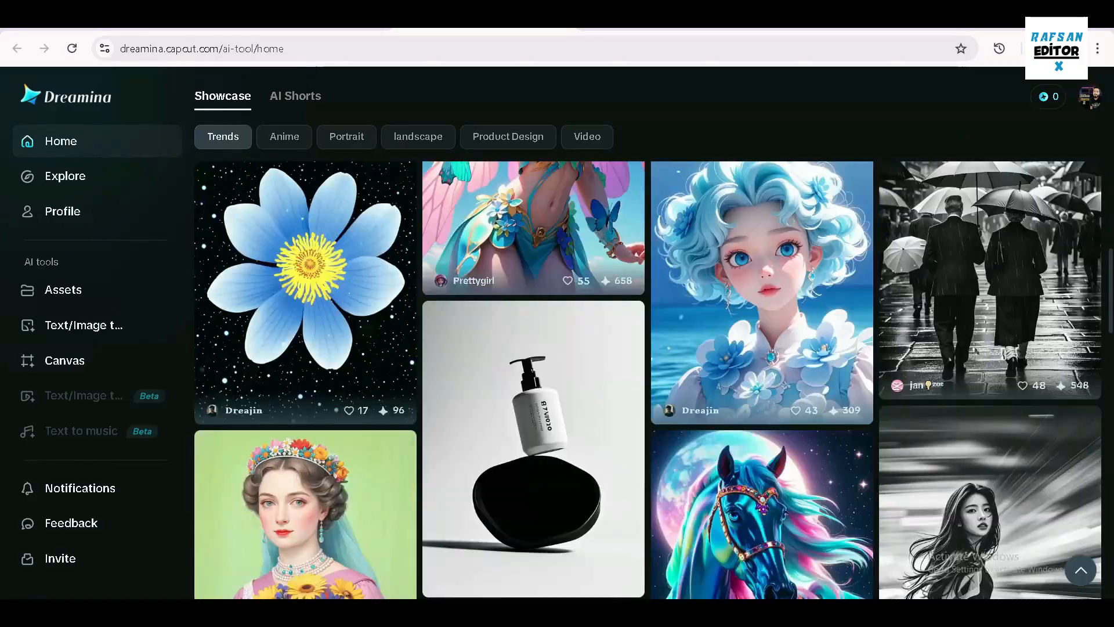
pyautogui.scroll(-8, 534, 319)
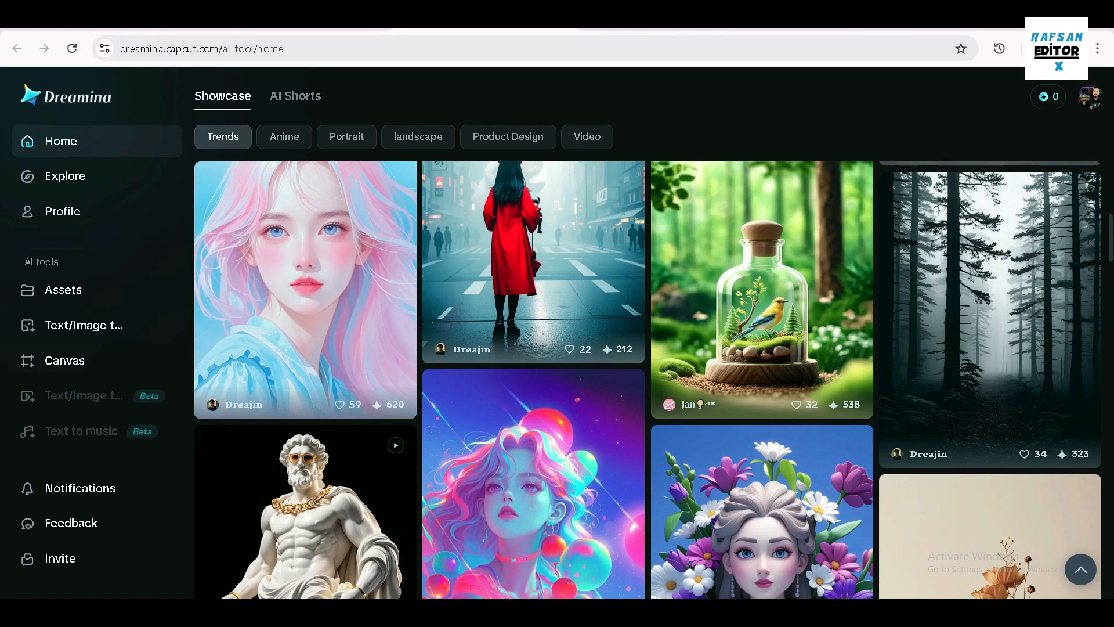
pyautogui.scroll(4, 534, 441)
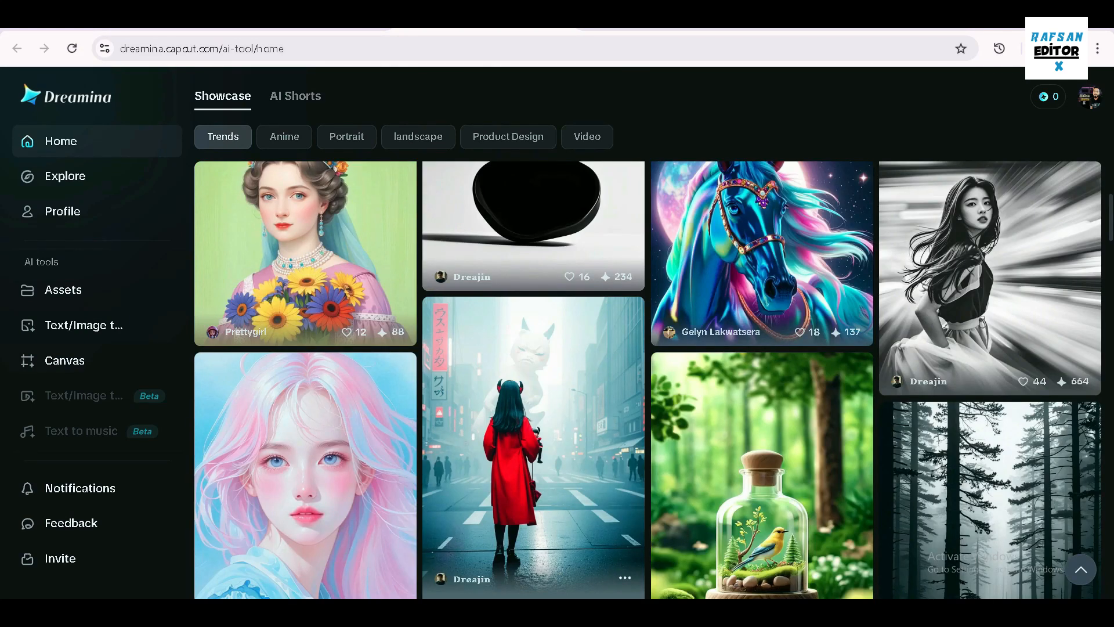
pyautogui.scroll(-10, 534, 441)
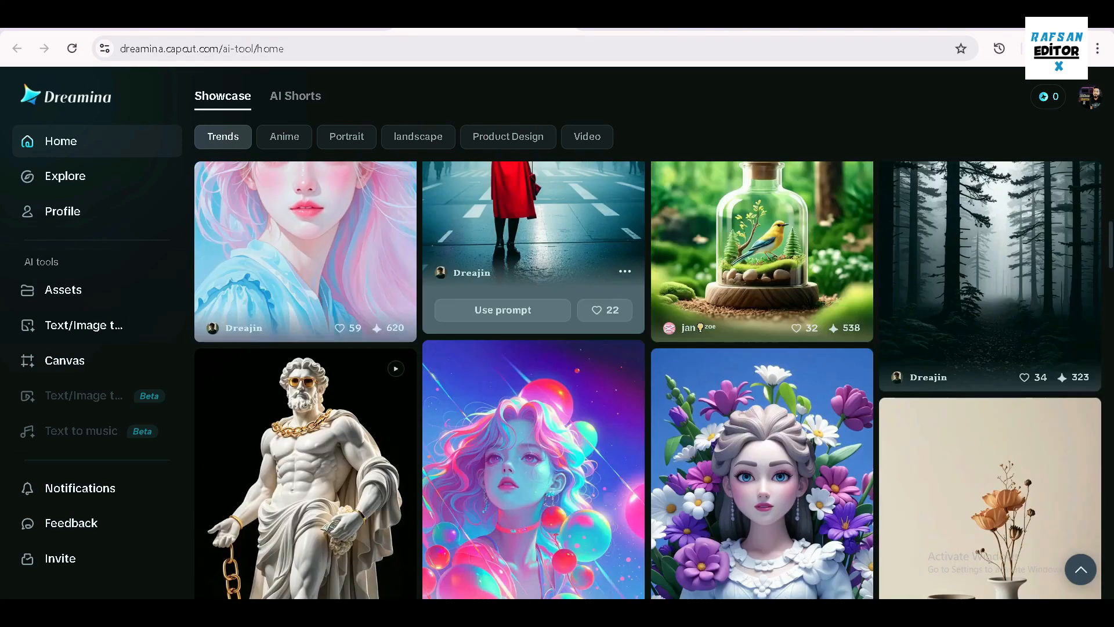
pyautogui.scroll(-14, 534, 319)
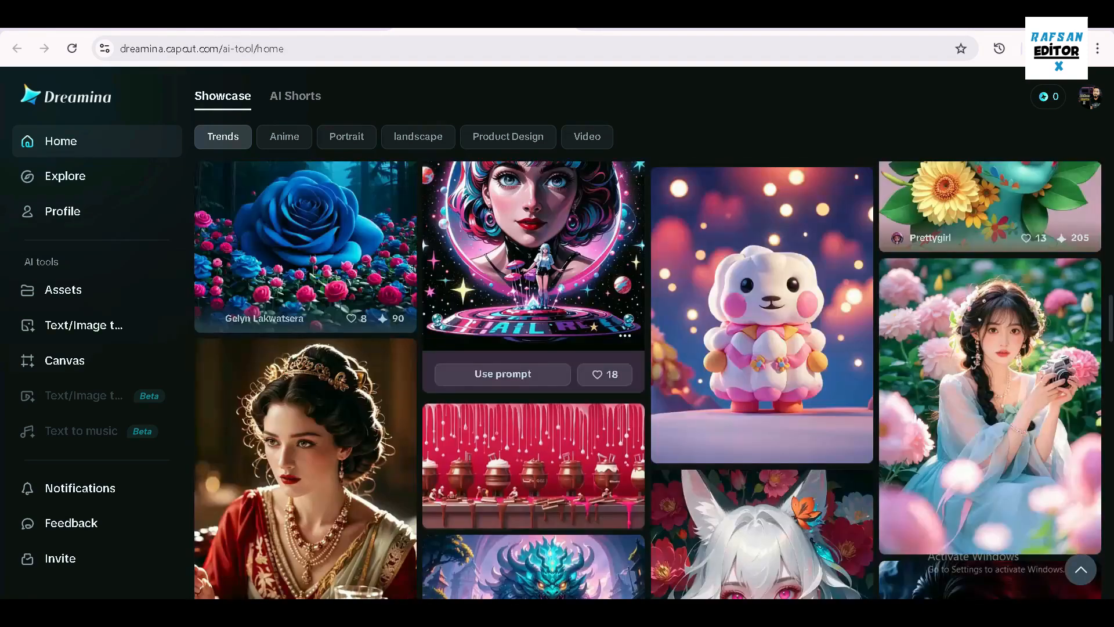
pyautogui.scroll(-10, 534, 319)
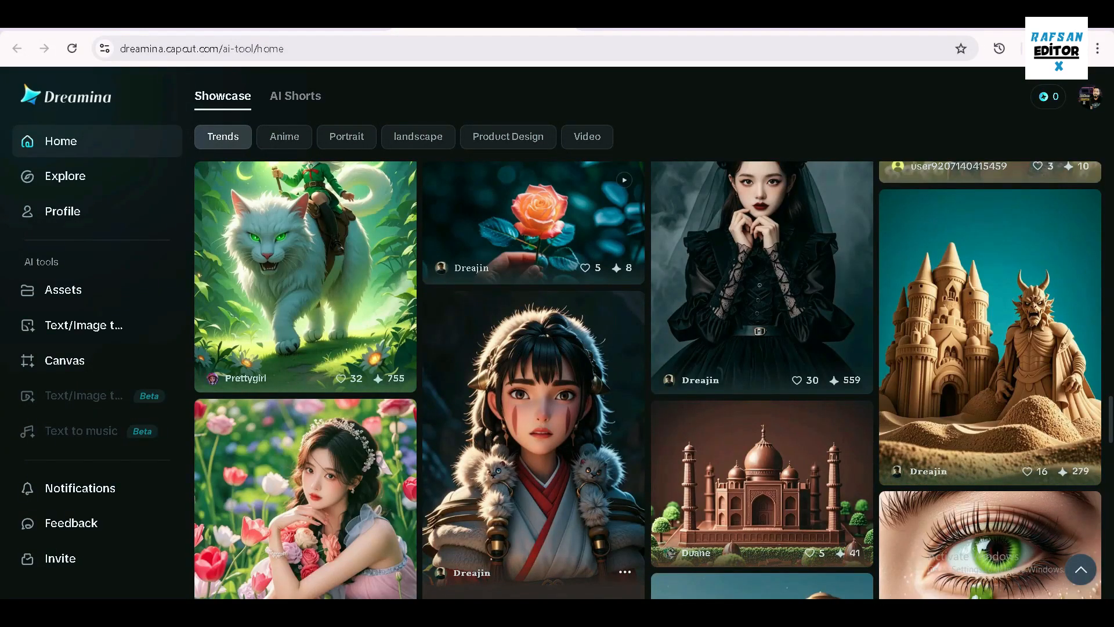
pyautogui.scroll(-2, 534, 319)
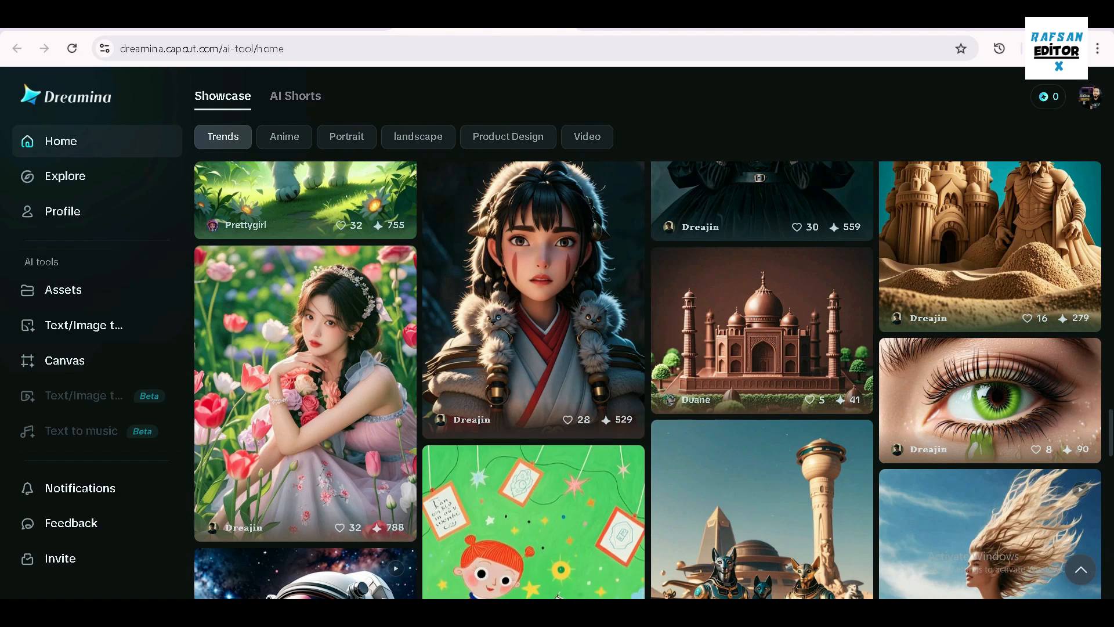
# Open the showcase image of the woman sitting among tulips and load its prompt into the image generator
pyautogui.click(305, 377)
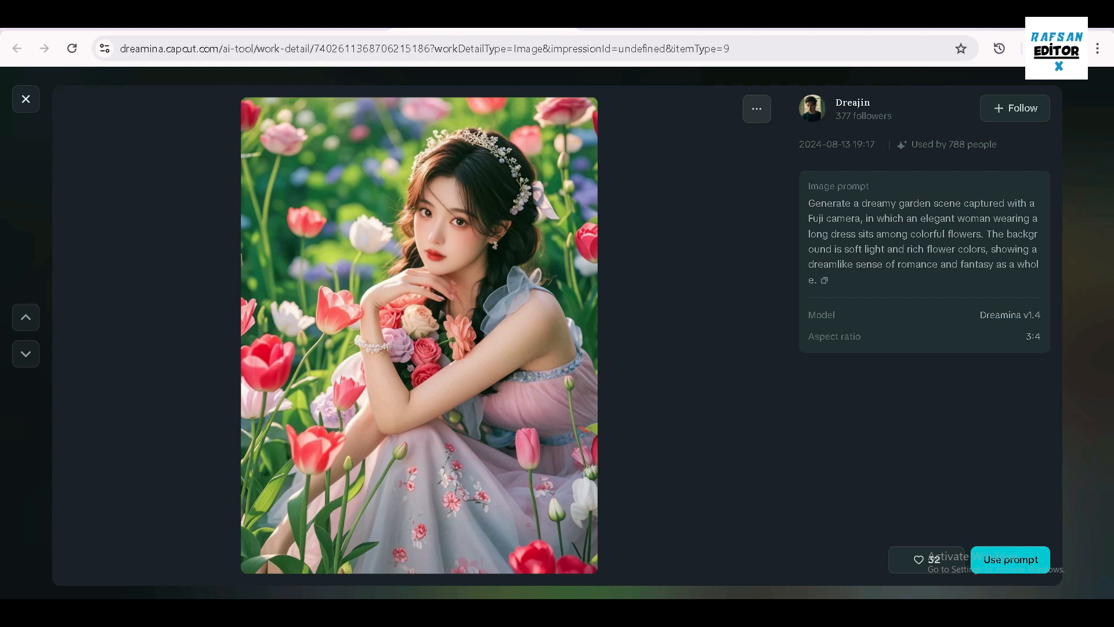
pyautogui.press('Escape')
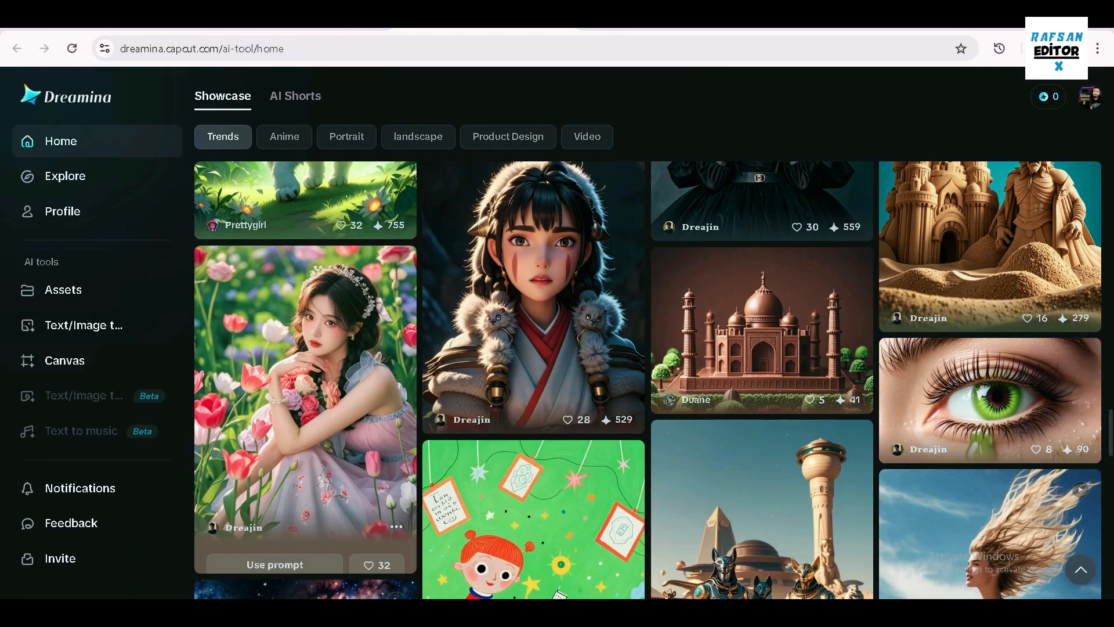
pyautogui.click(305, 378)
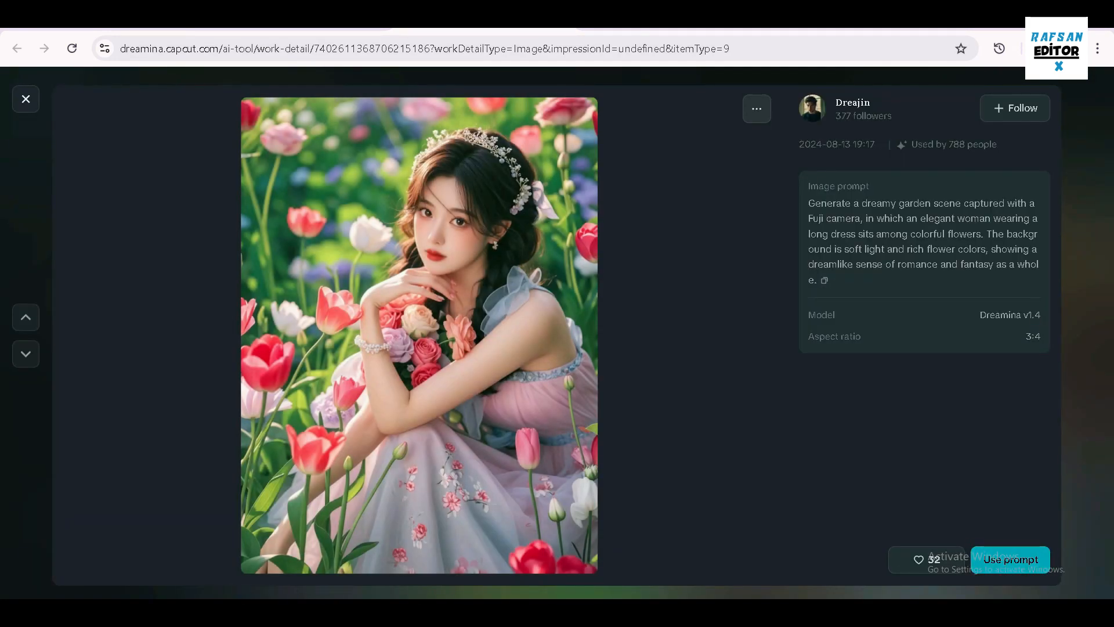
pyautogui.click(1010, 560)
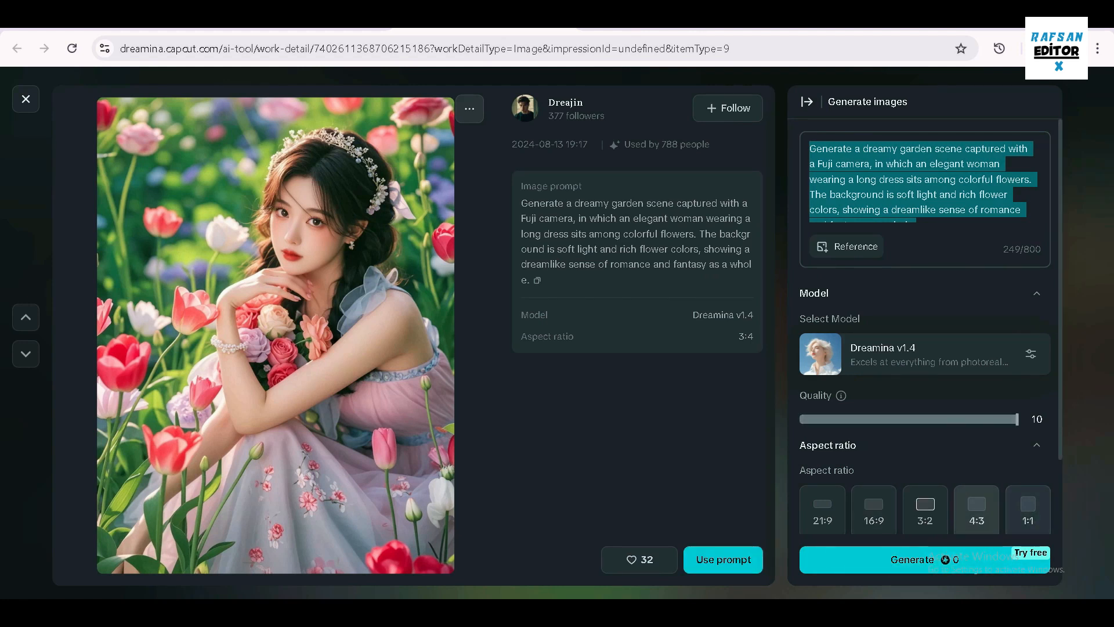
# Generate images from the garden prompt at a 16:9 aspect ratio and look through the generated variants
pyautogui.click(873, 509)
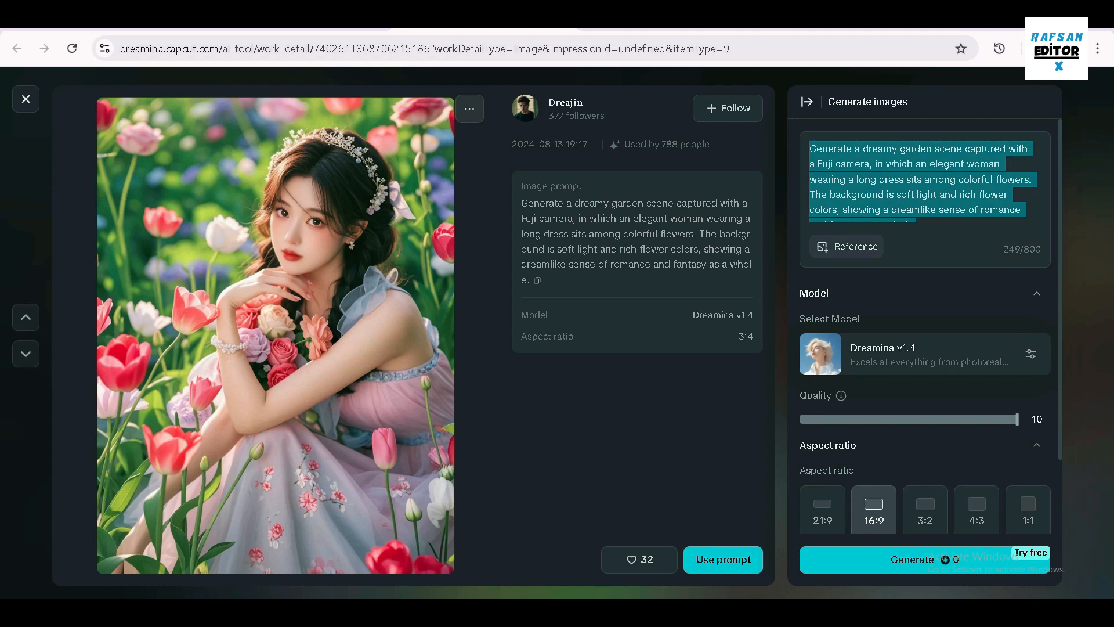
pyautogui.click(912, 559)
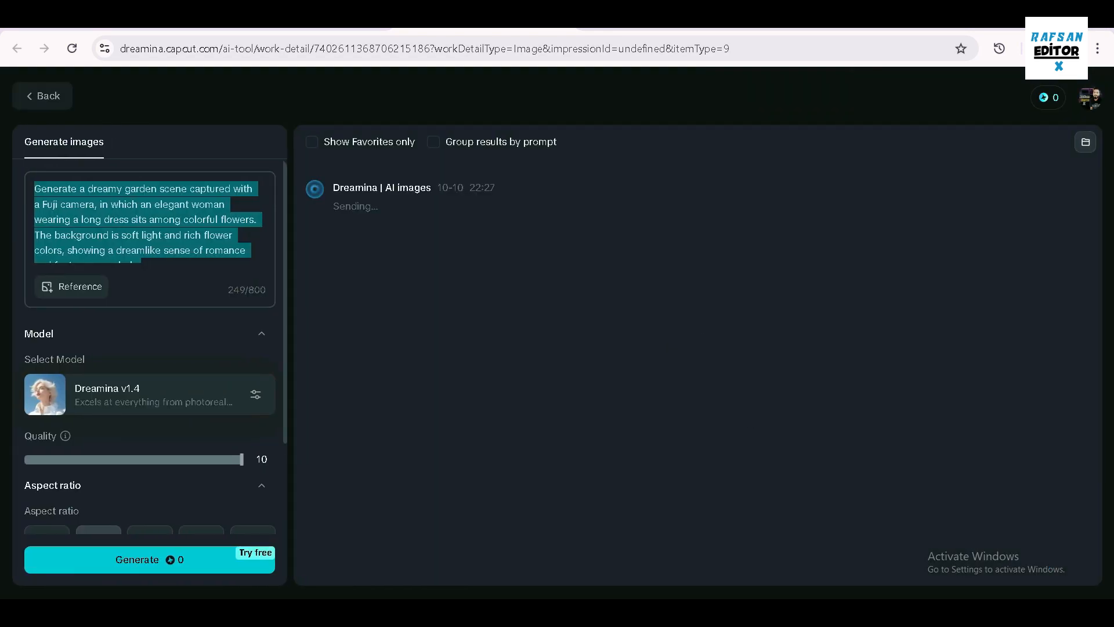
pyautogui.scroll(-3, 150, 348)
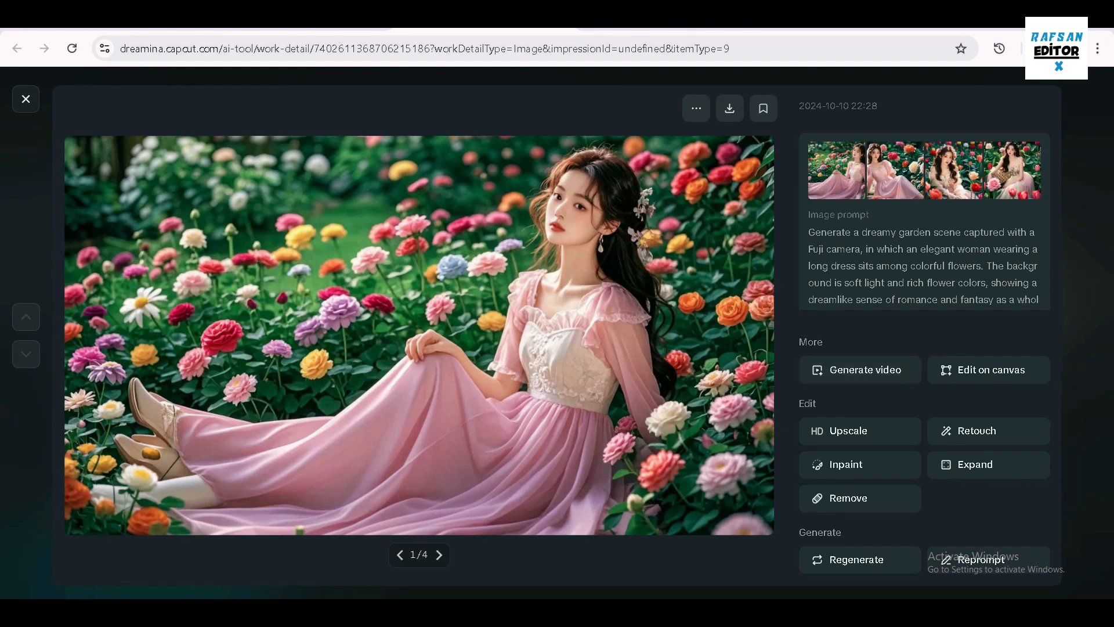
pyautogui.press('Right')
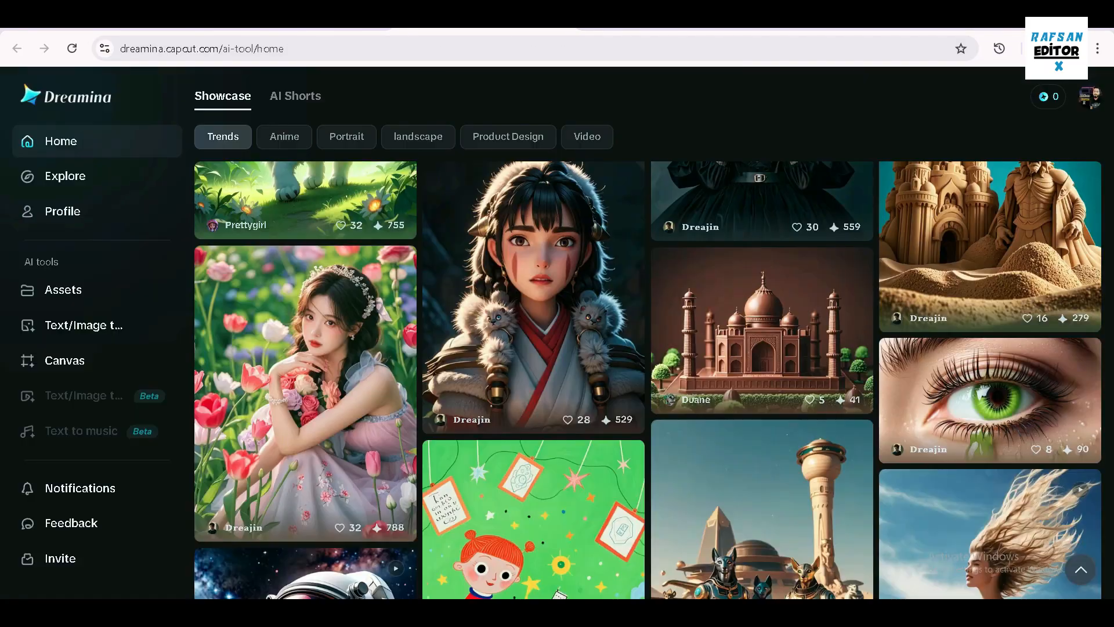
# Load the prompt of the showcase image of the old man in a hat on a bench and set the aspect ratio to 16:9
pyautogui.scroll(-20, 648, 380)
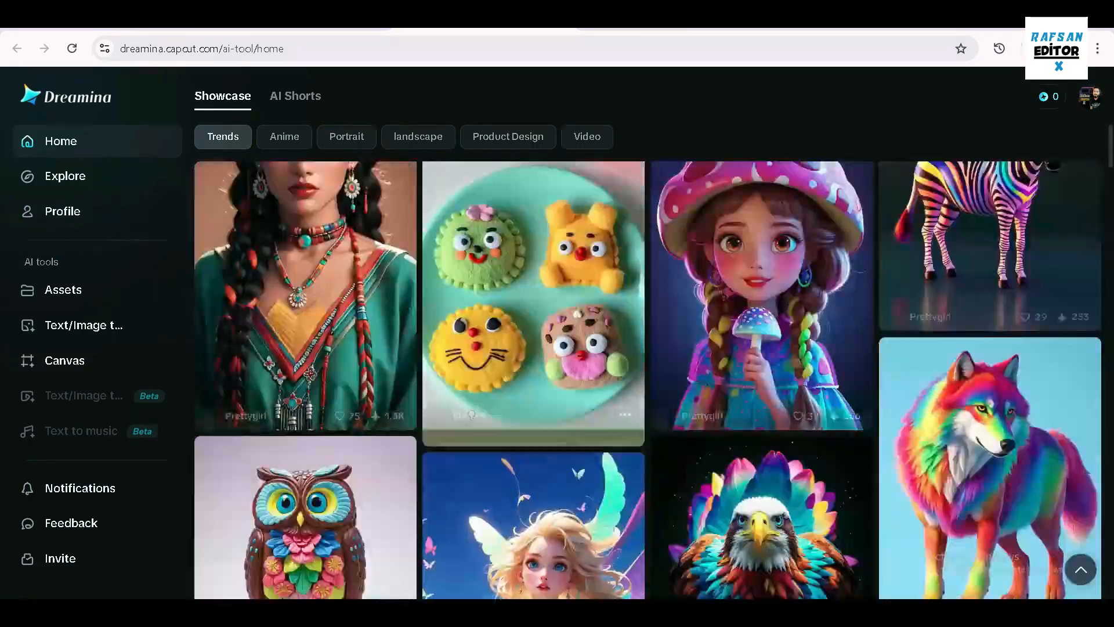
pyautogui.scroll(-20, 532, 348)
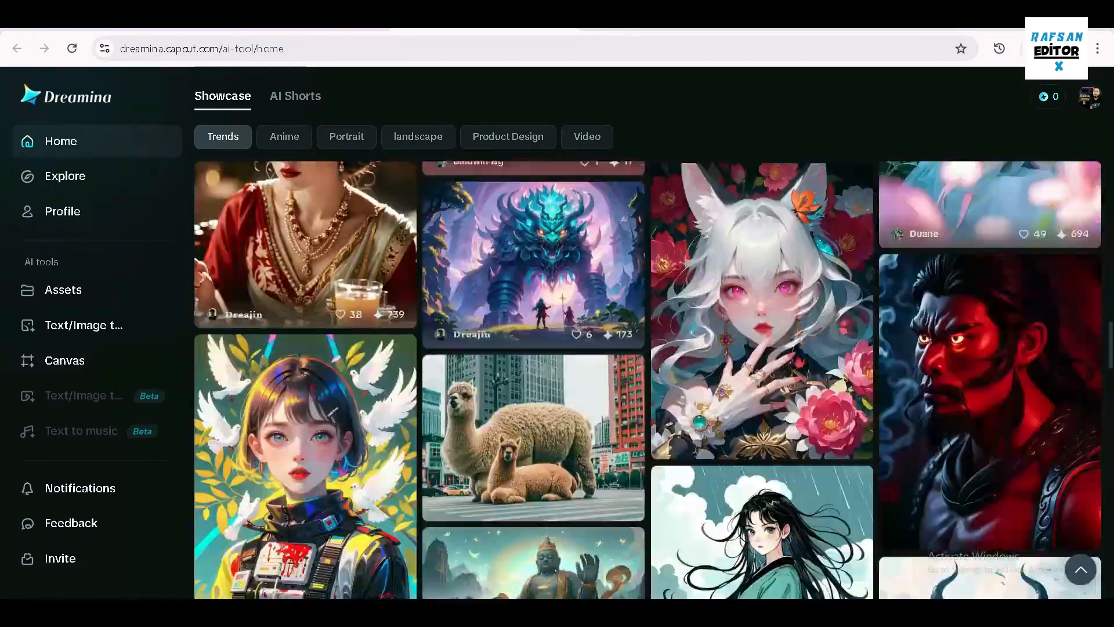
pyautogui.scroll(-20, 532, 348)
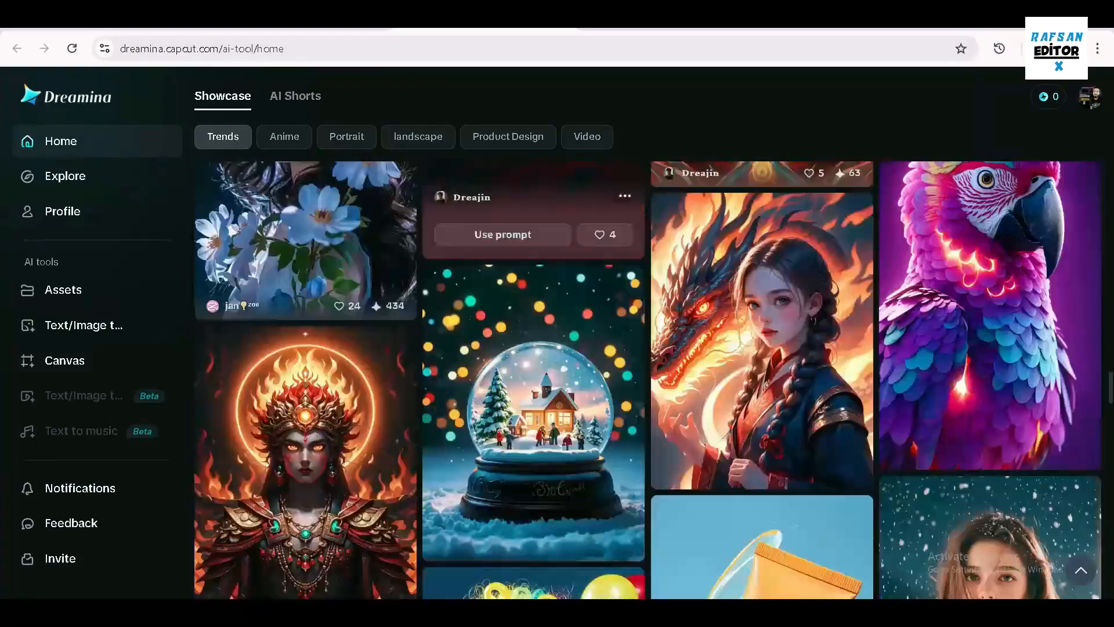
pyautogui.scroll(-20, 648, 406)
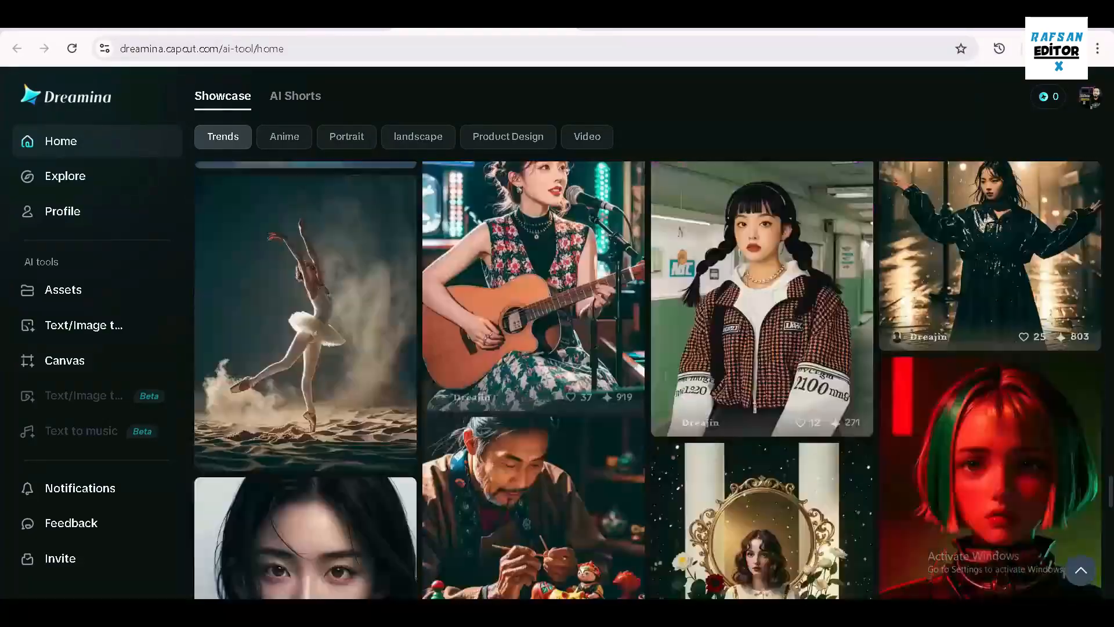
pyautogui.scroll(-20, 762, 377)
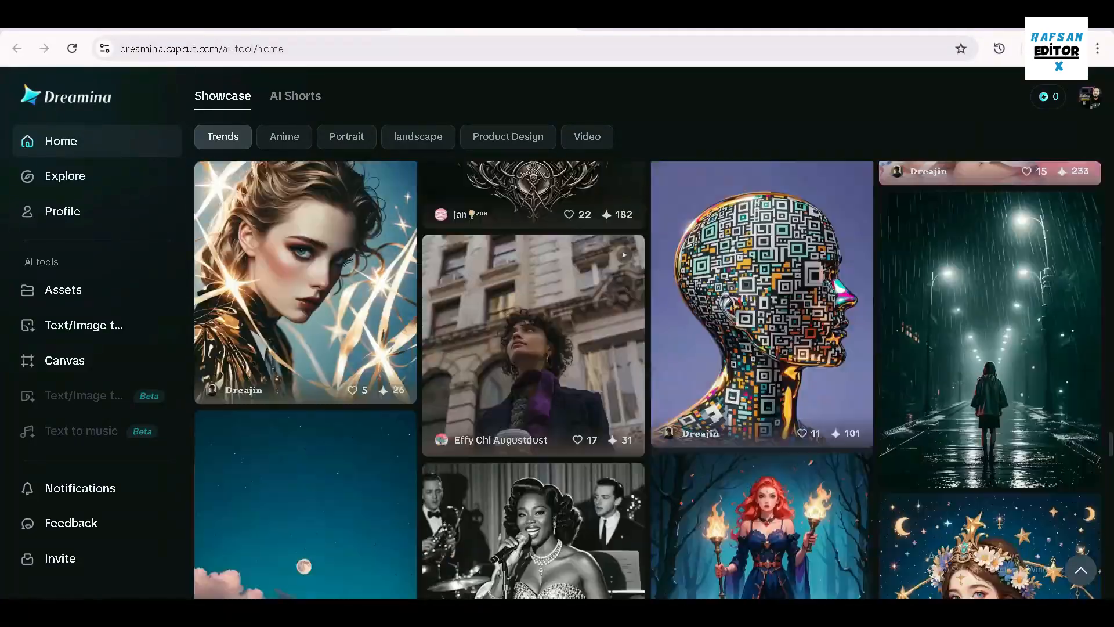
pyautogui.scroll(-3, 762, 349)
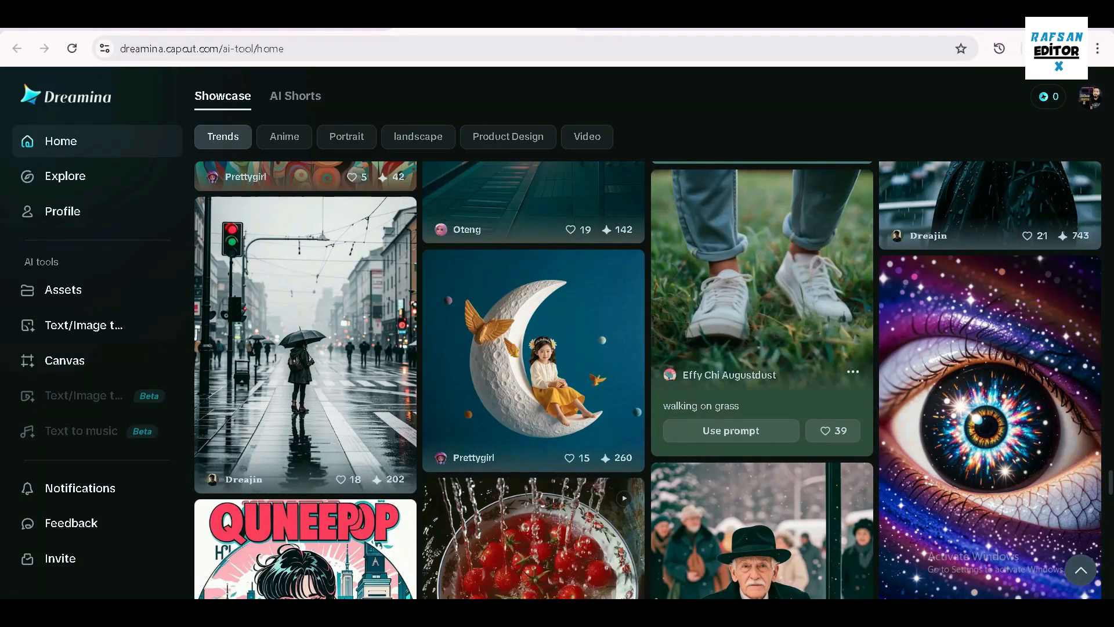
pyautogui.scroll(-4, 762, 348)
pyautogui.scroll(-1, 762, 348)
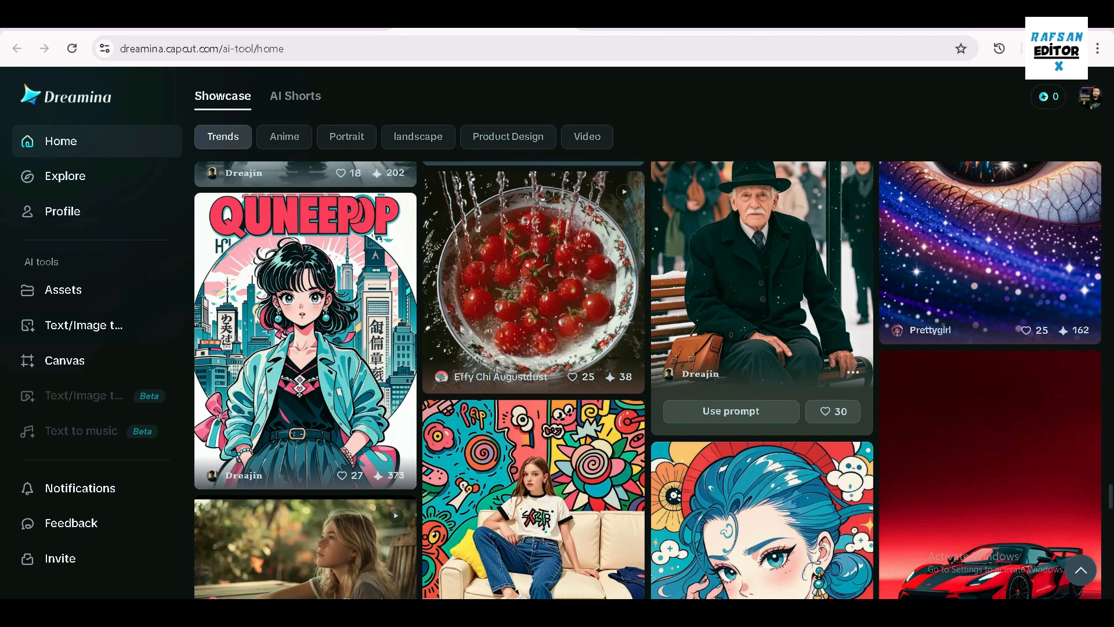
pyautogui.click(731, 411)
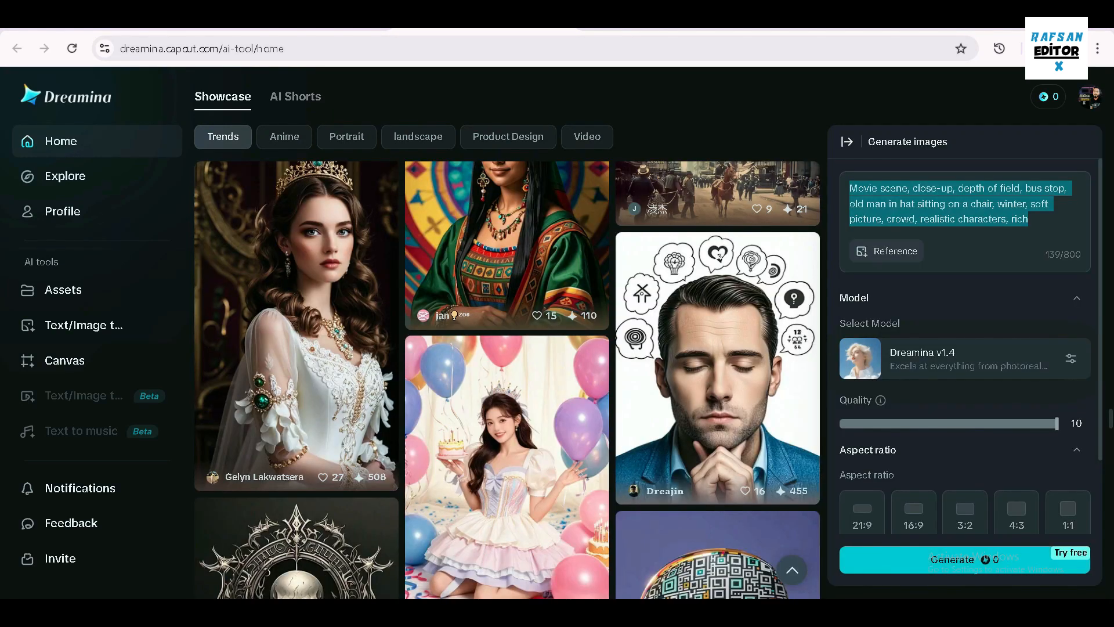
pyautogui.click(913, 512)
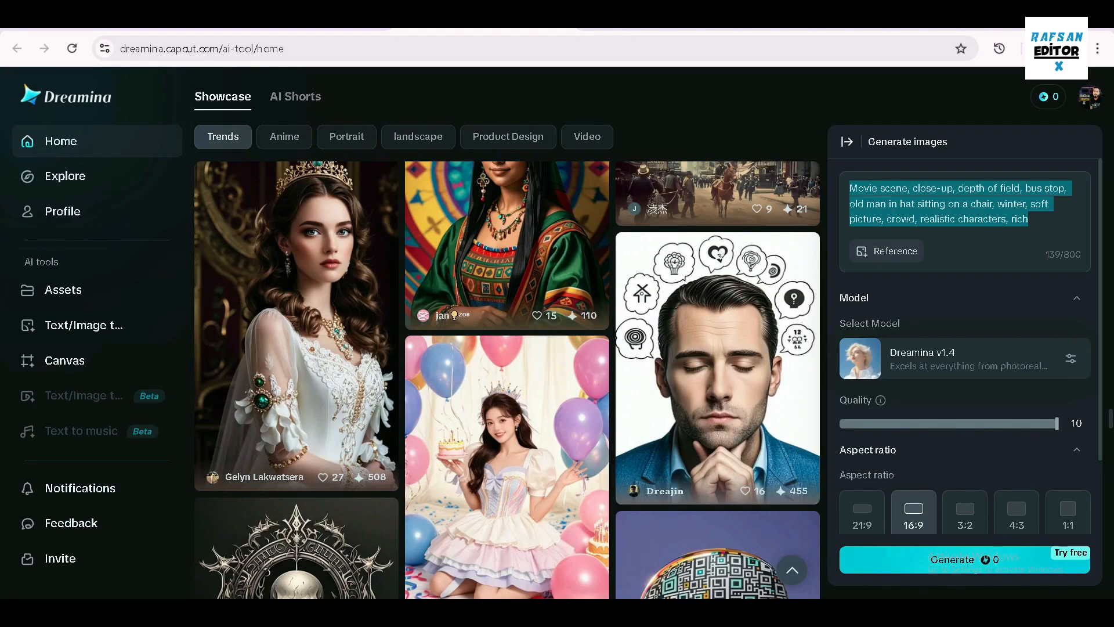
# Generate 16:9 images from the prompt of the old man at the bus stop and look through all four variants
pyautogui.click(965, 559)
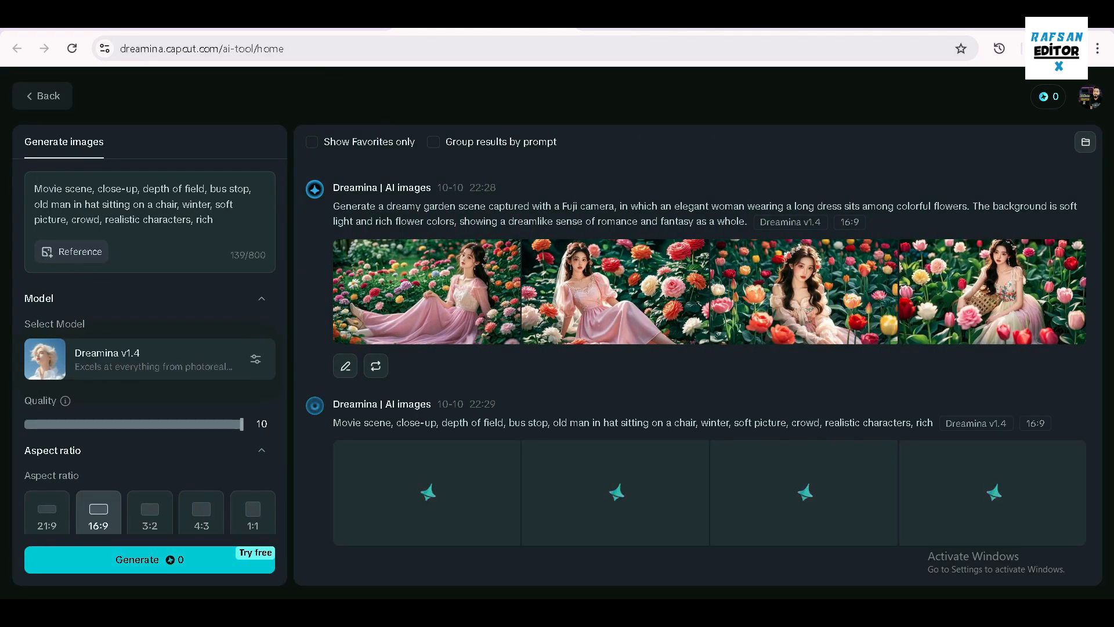
pyautogui.click(426, 492)
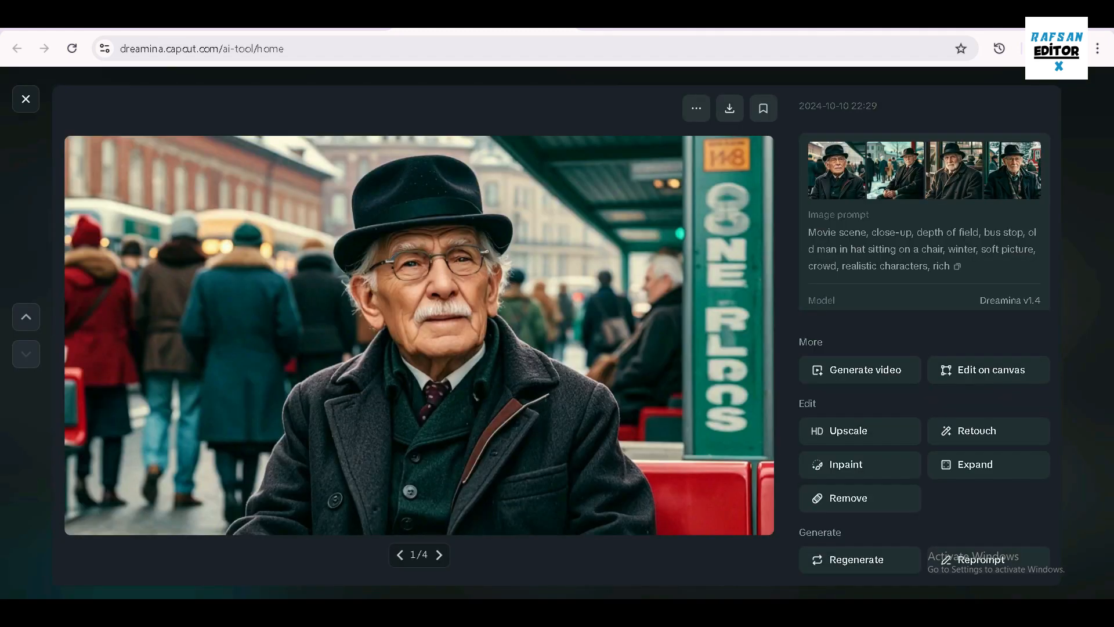
pyautogui.press('Right')
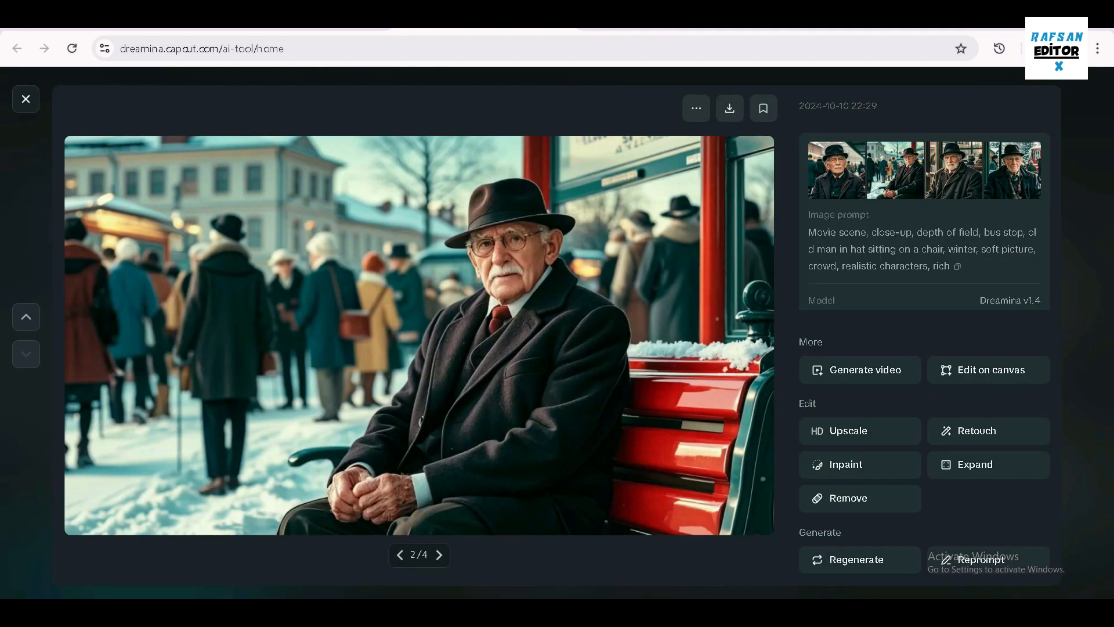
pyautogui.press('Right')
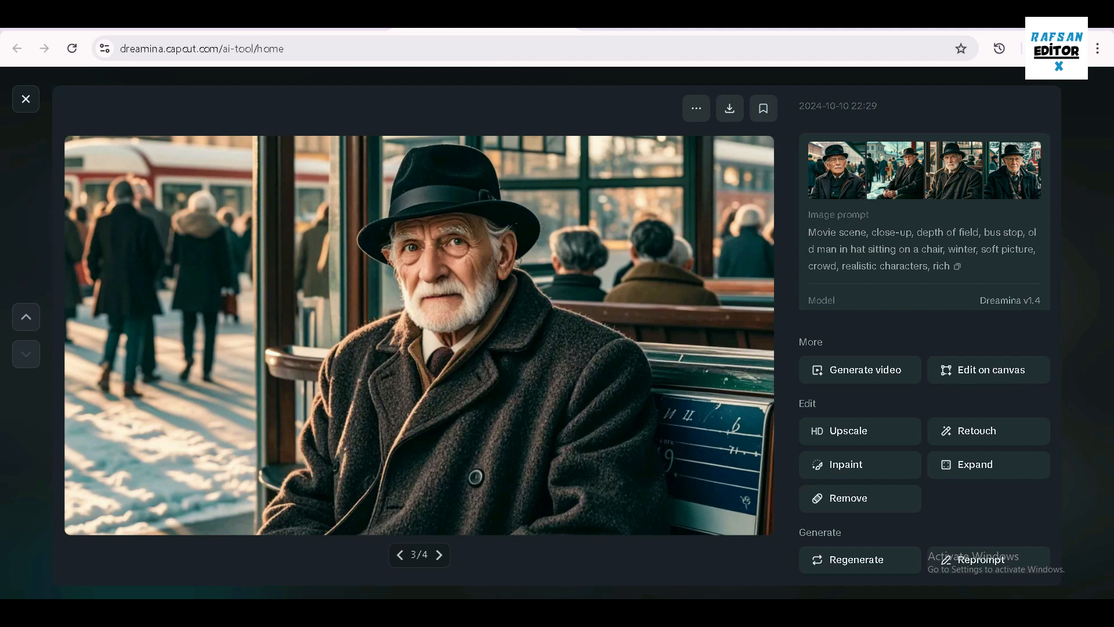
pyautogui.press('Right')
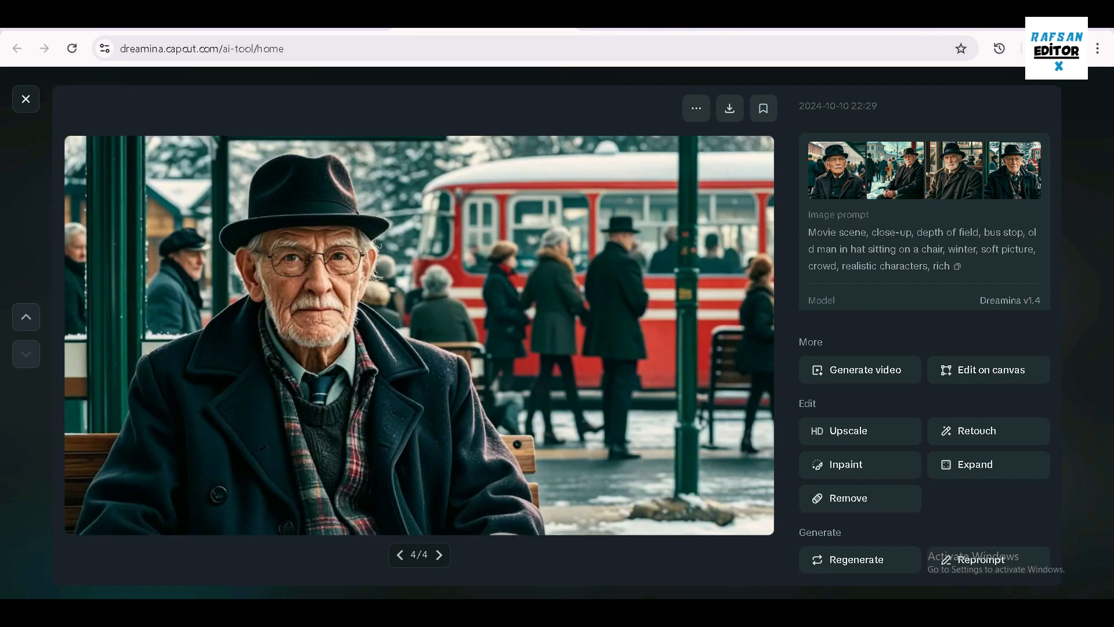
pyautogui.press('Right')
pyautogui.press('Right')
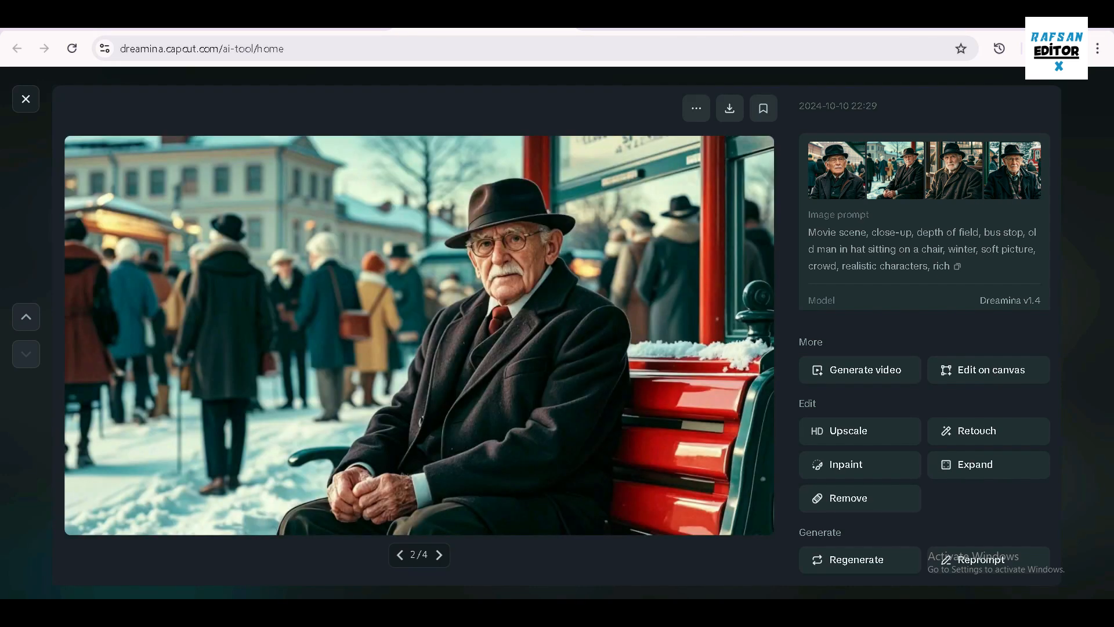
pyautogui.press('Right')
pyautogui.press('Right')
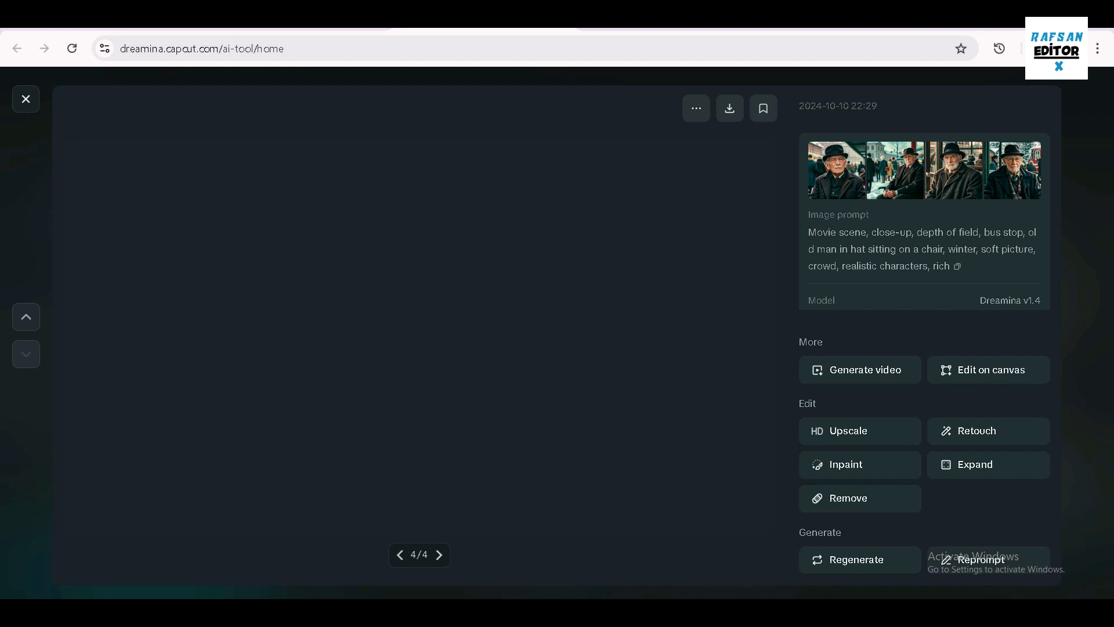
pyautogui.press('Right')
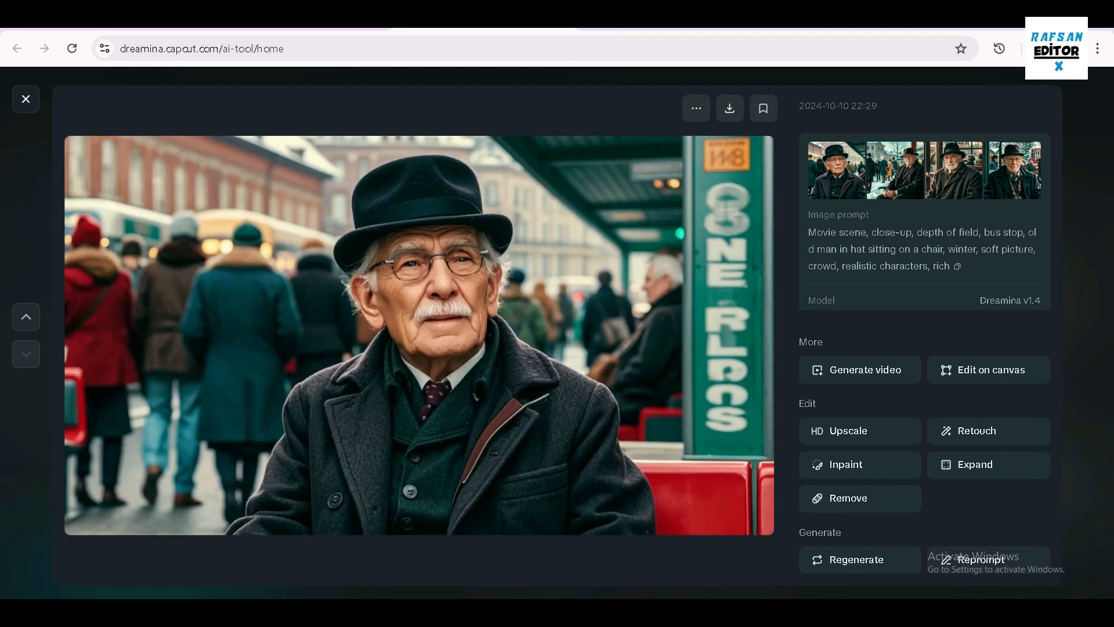
pyautogui.press('Escape')
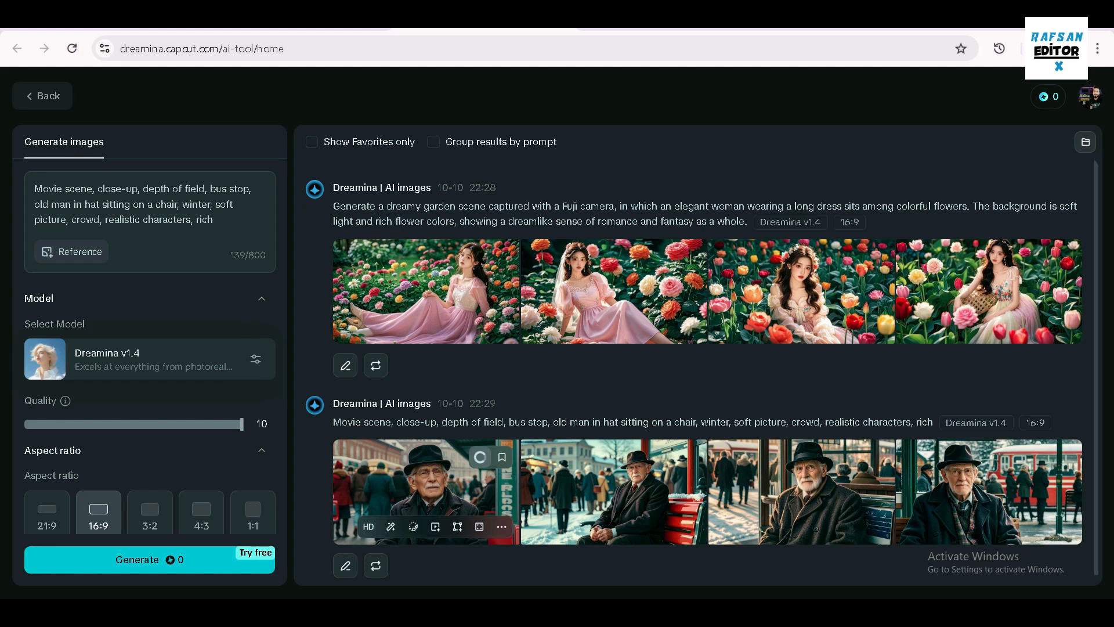
# Download the second, third and fourth generated images of the old man in the hat
pyautogui.click(668, 457)
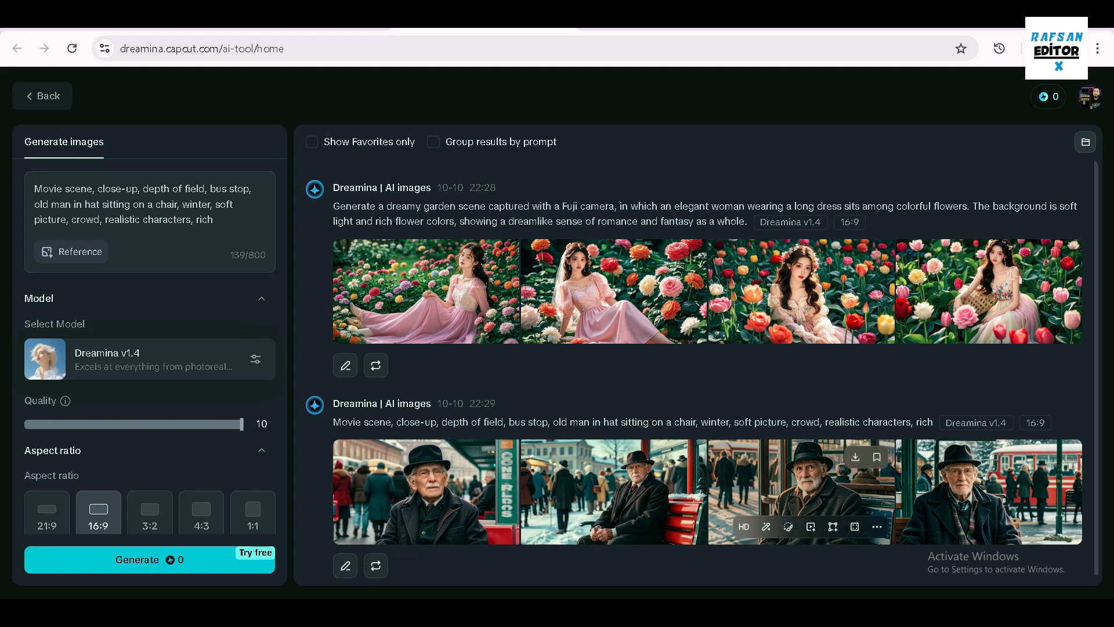
pyautogui.click(856, 457)
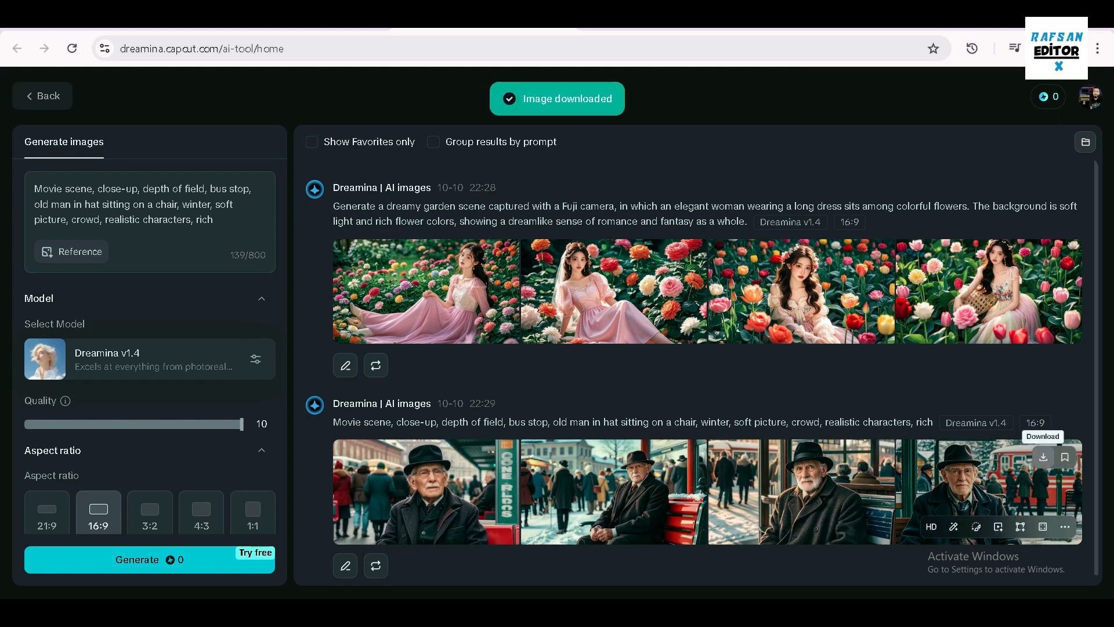
pyautogui.click(1043, 457)
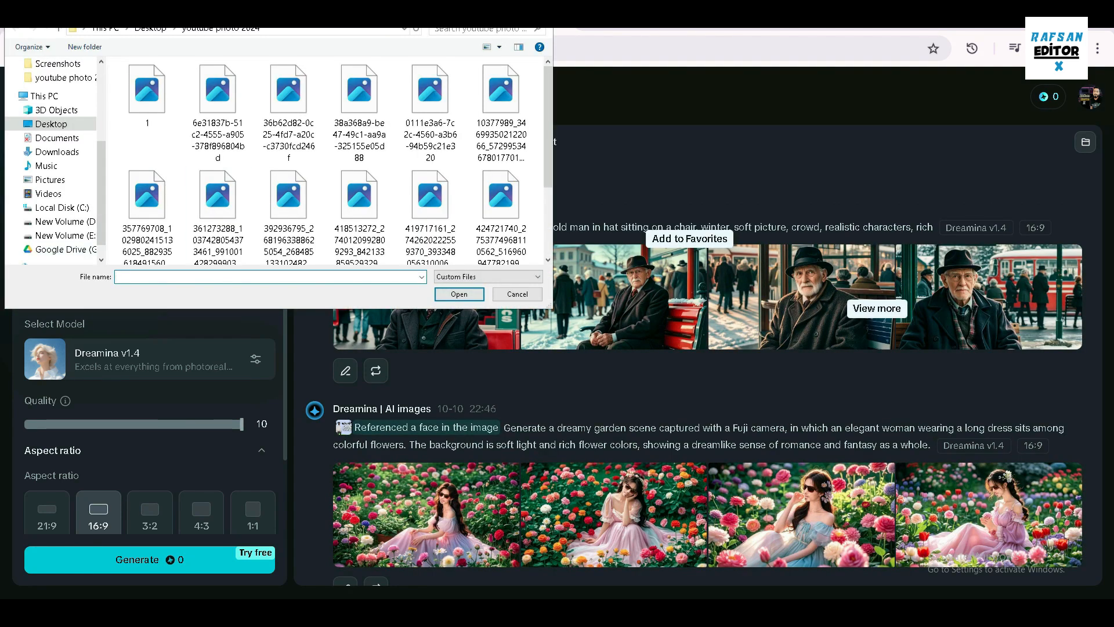
# Add the bearded man's photo, whose file name begins with 424721740, as a human face reference to the bus stop prompt and generate images
pyautogui.click(501, 214)
pyautogui.click(459, 294)
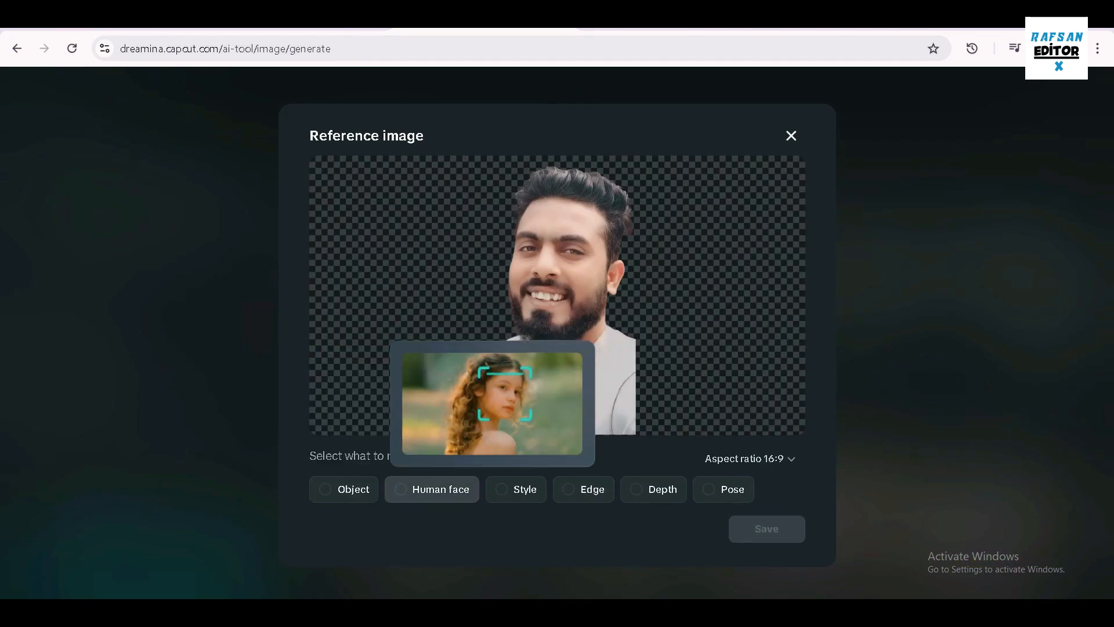
pyautogui.click(432, 489)
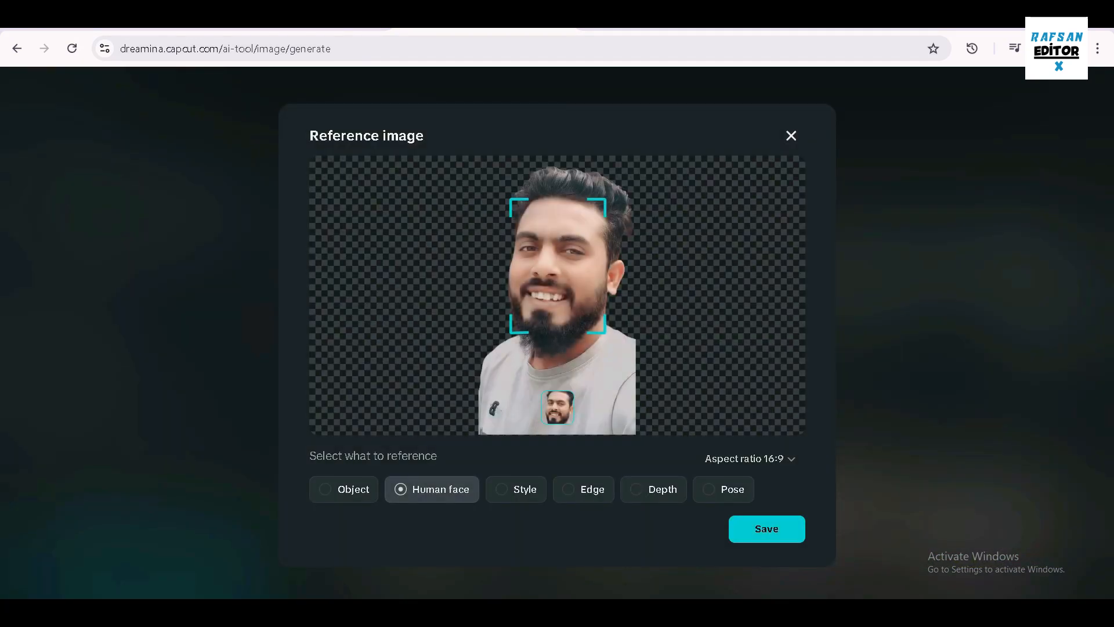
pyautogui.click(767, 529)
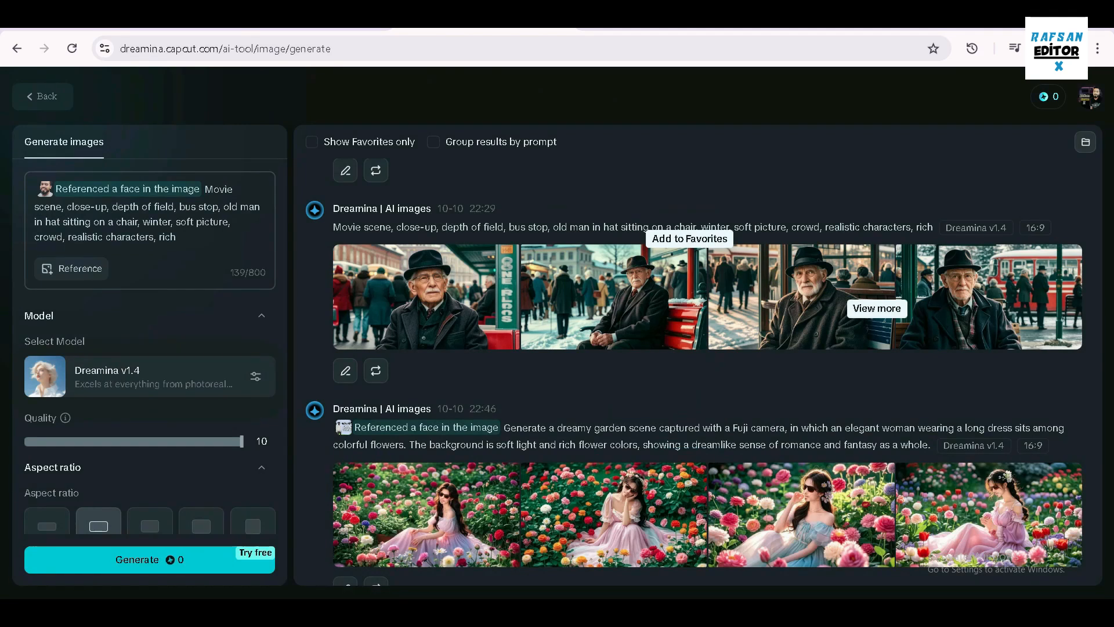
pyautogui.click(149, 560)
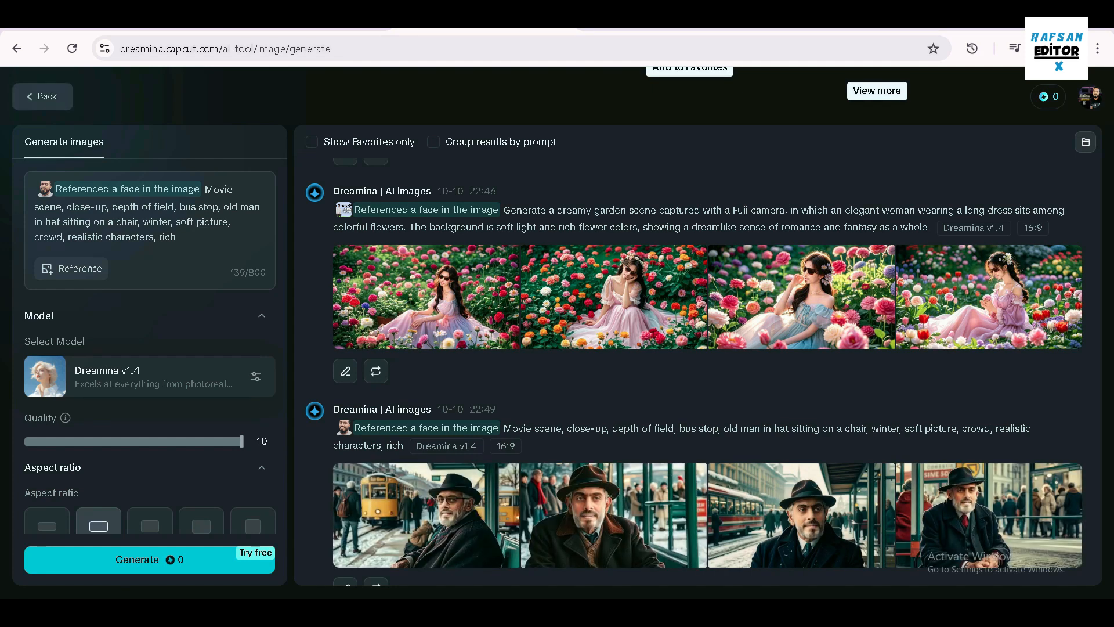
# View the four bus stop images generated with the face reference and download them
pyautogui.click(427, 510)
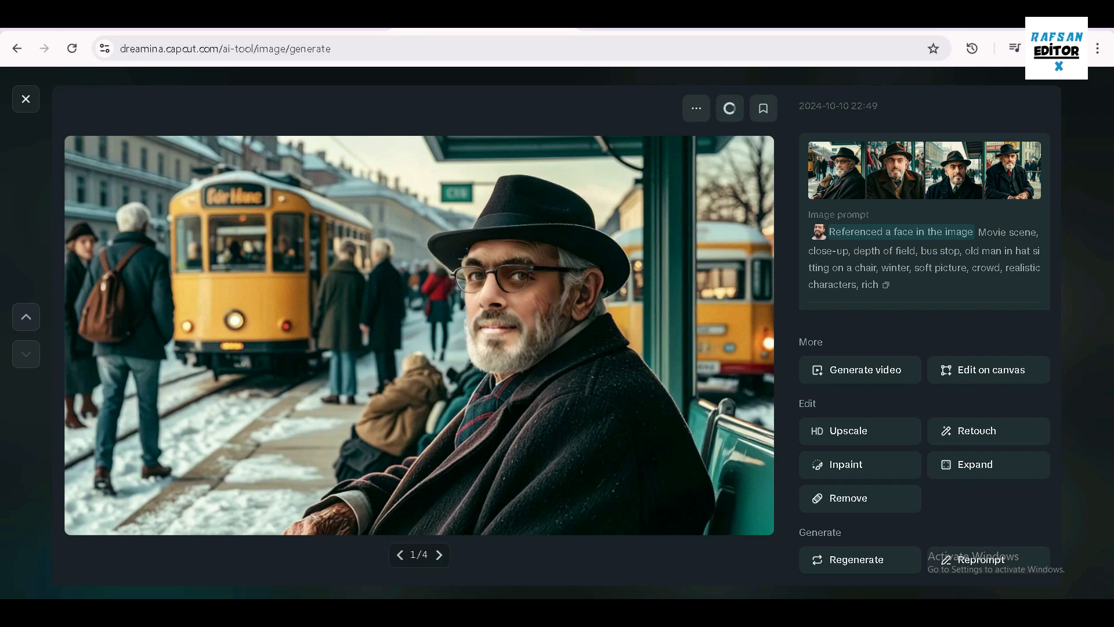
pyautogui.press('Right')
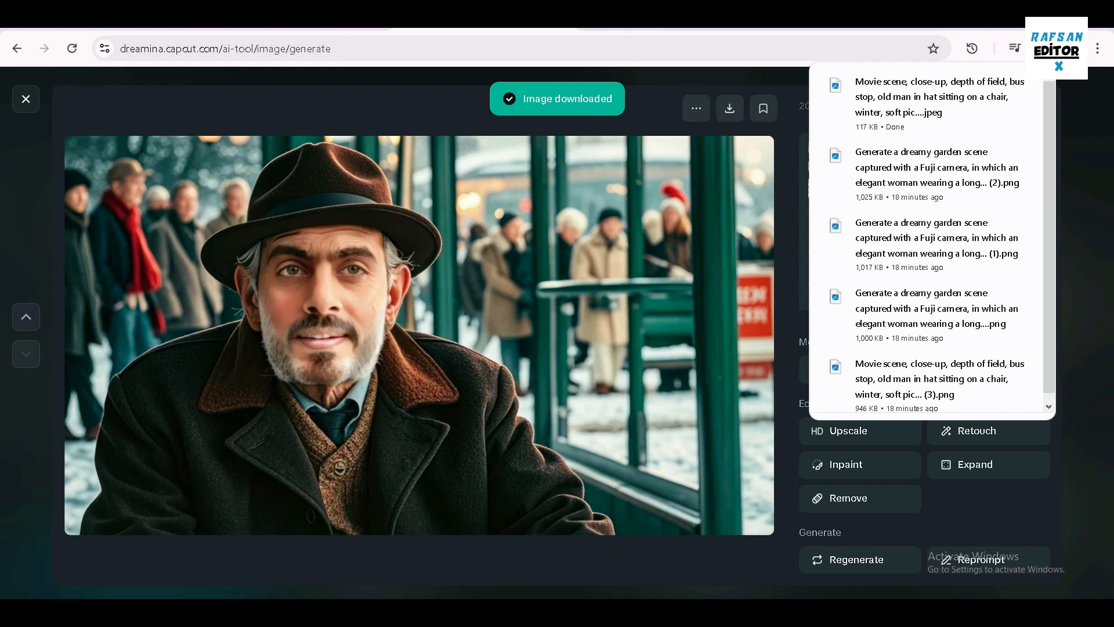
pyautogui.click(729, 108)
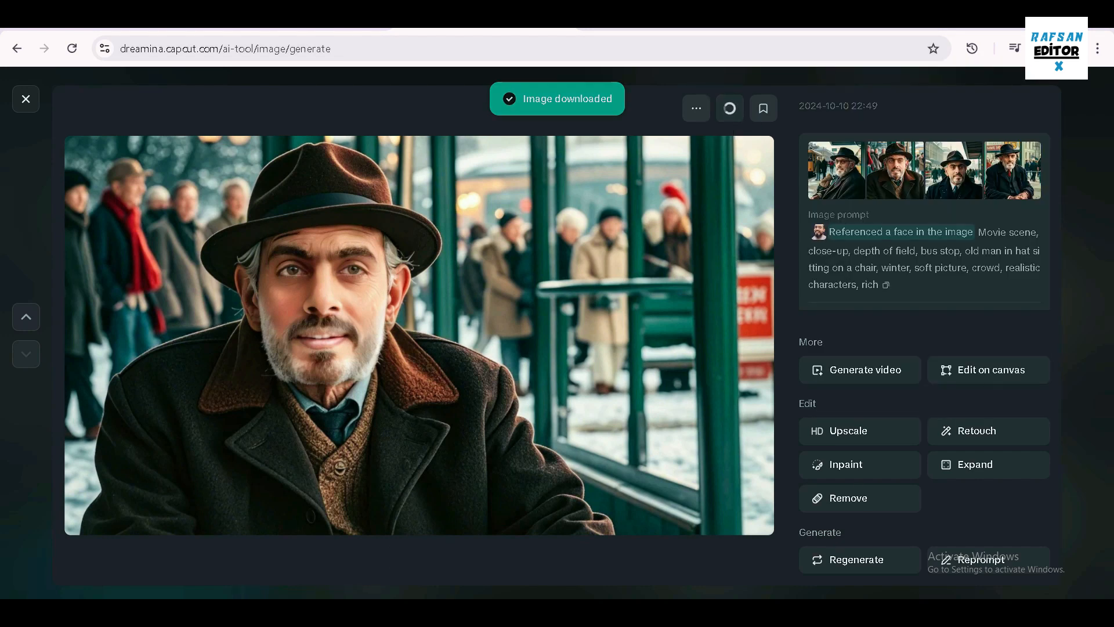
pyautogui.press('Right')
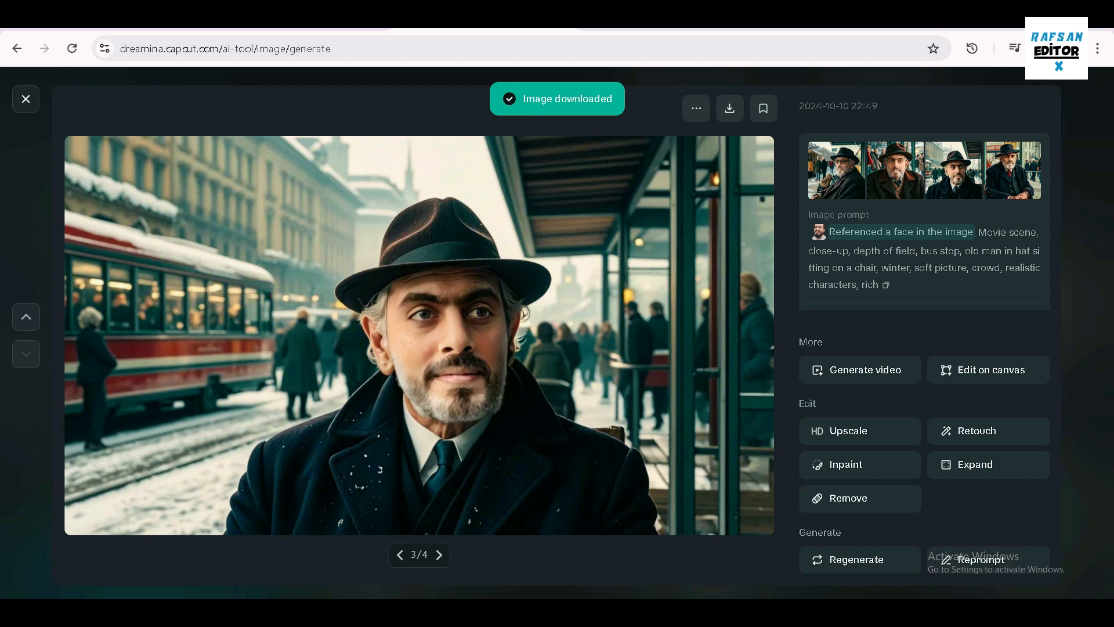
pyautogui.press('Right')
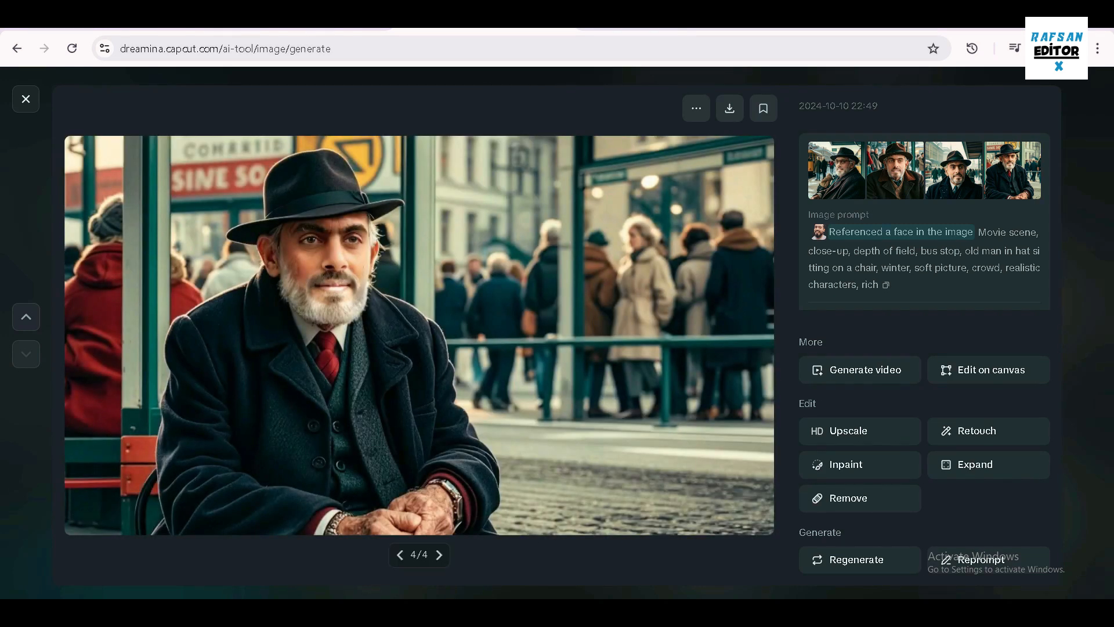
pyautogui.click(730, 108)
pyautogui.press('Escape')
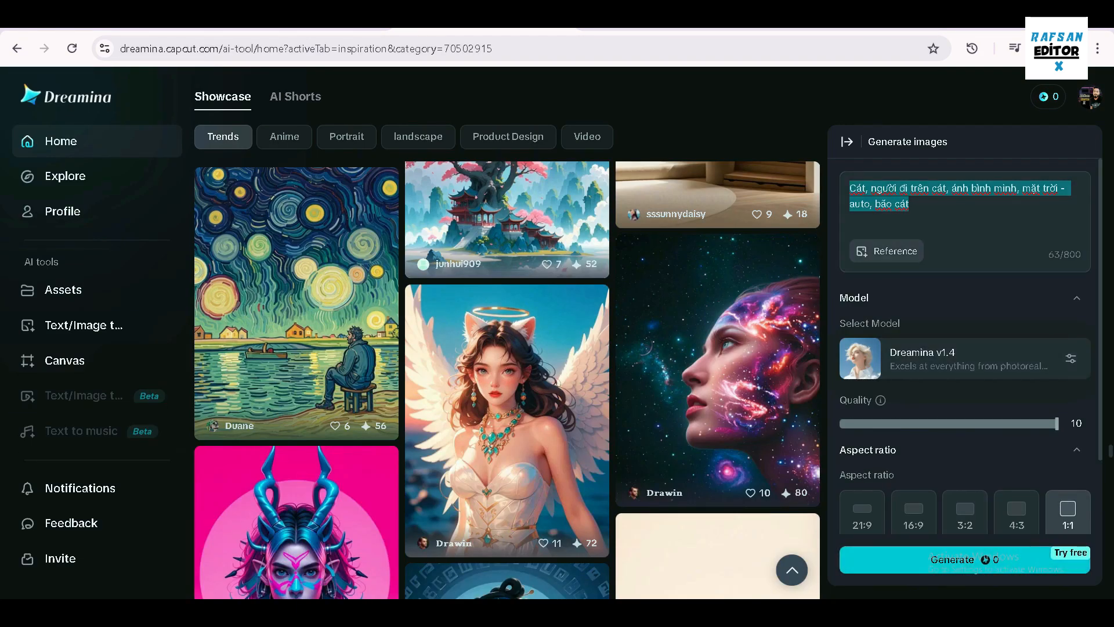
pyautogui.click(886, 251)
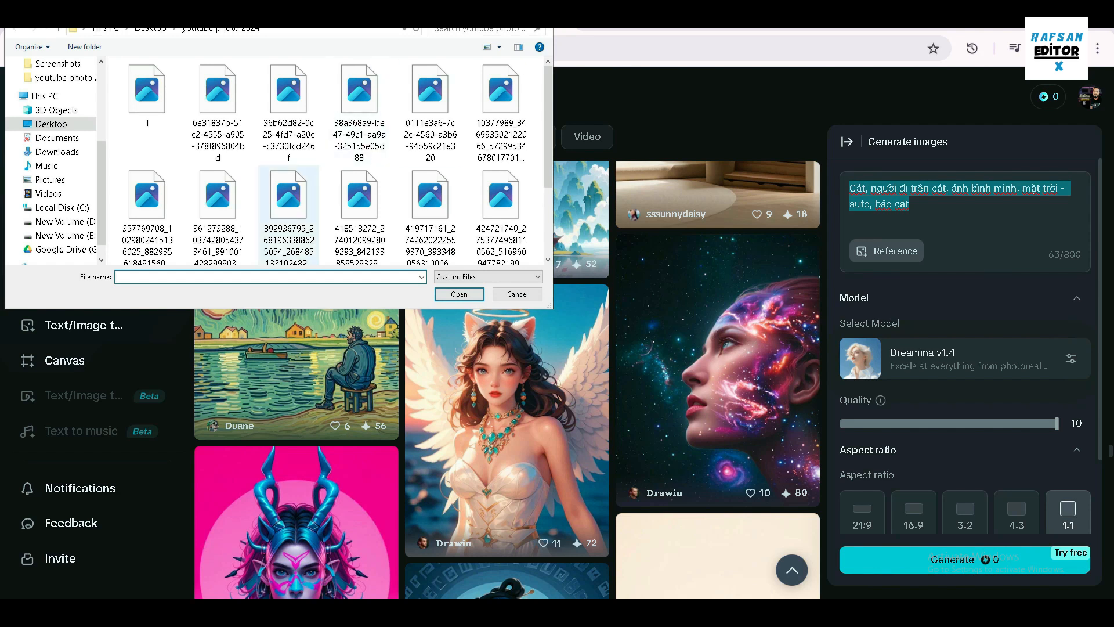
pyautogui.click(430, 200)
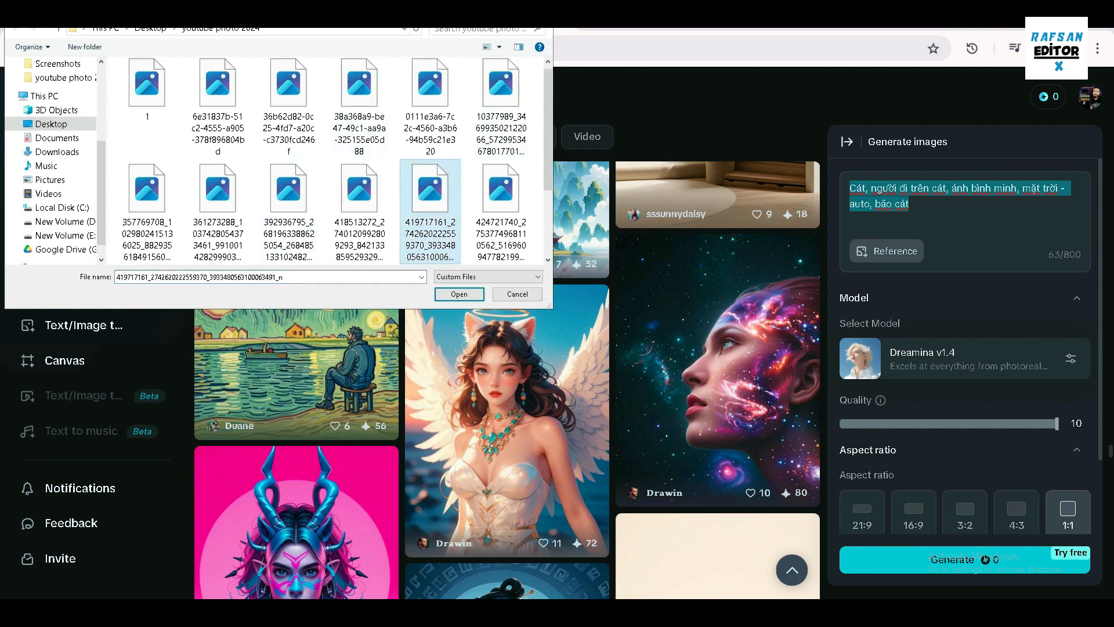
pyautogui.click(459, 295)
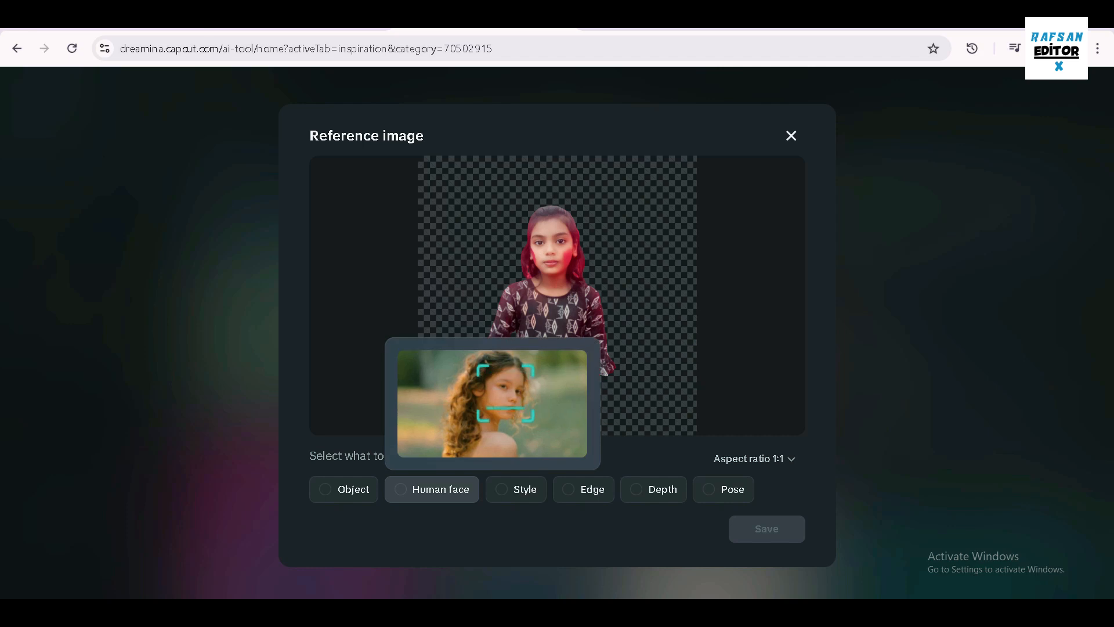
pyautogui.click(433, 489)
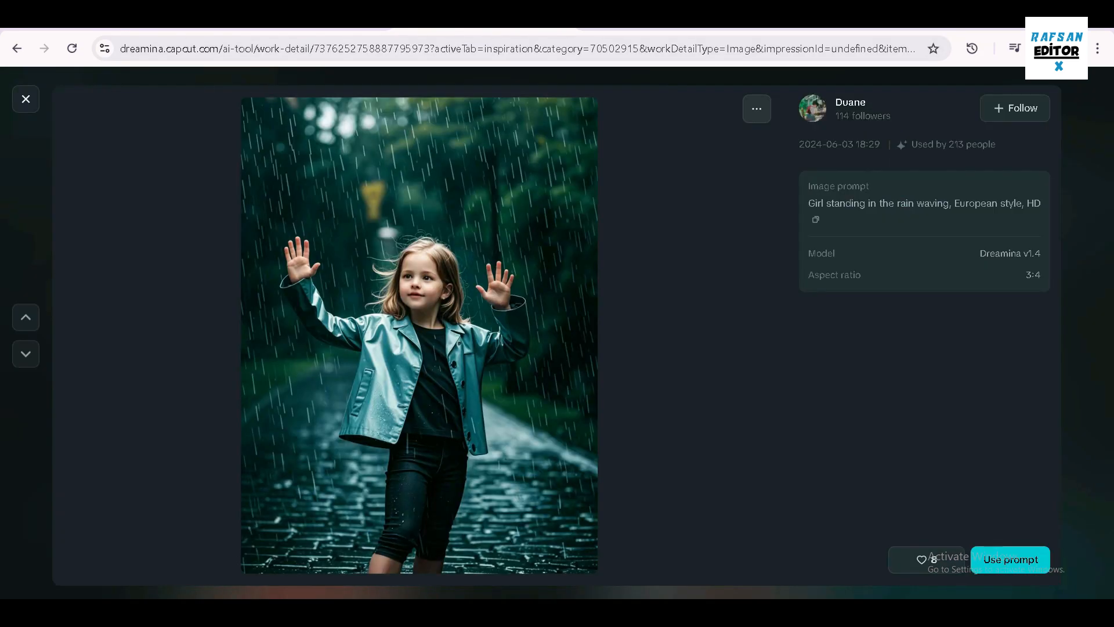
# Load the prompt of the girl waving in the rain and add the photo beginning with 419717161 as a human face reference
pyautogui.click(1010, 559)
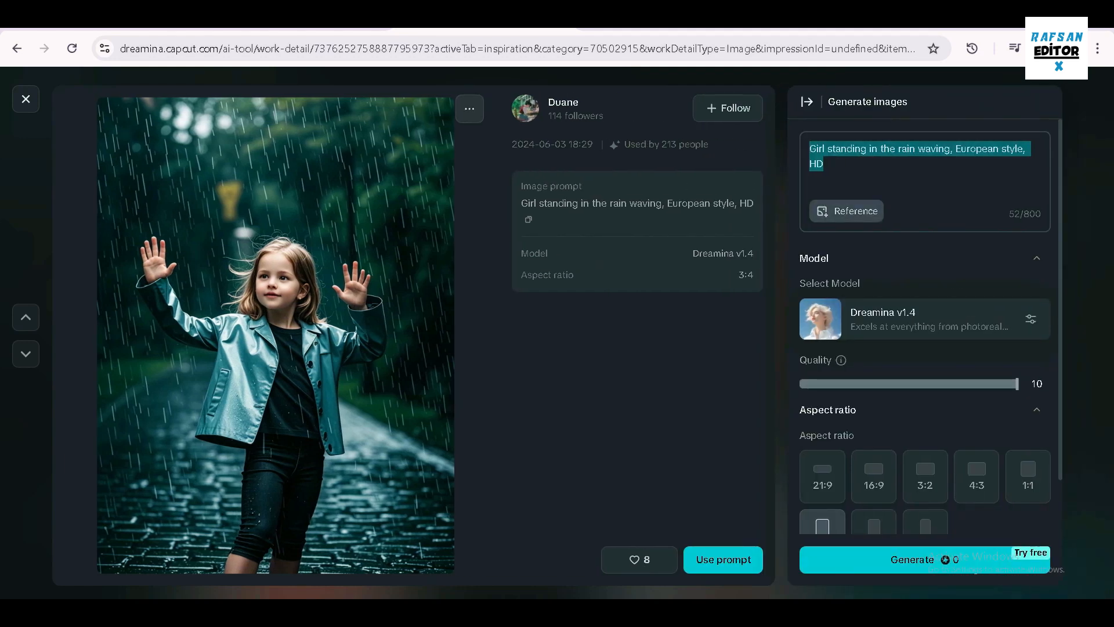
pyautogui.click(846, 212)
pyautogui.click(430, 197)
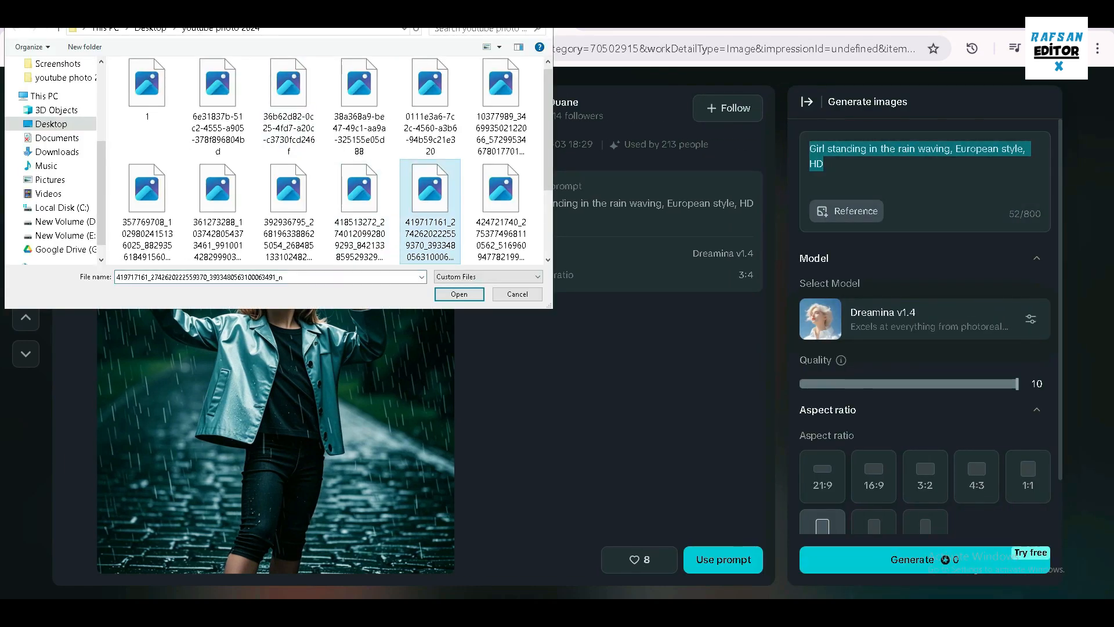
pyautogui.click(459, 295)
pyautogui.moveTo(723, 489)
pyautogui.click(432, 489)
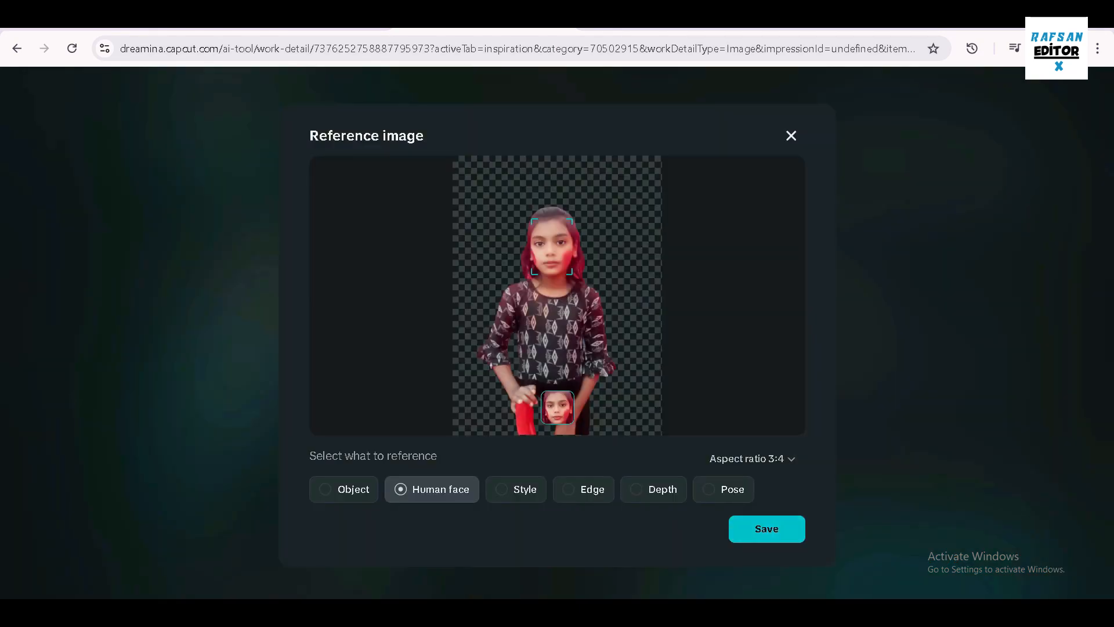
pyautogui.click(767, 528)
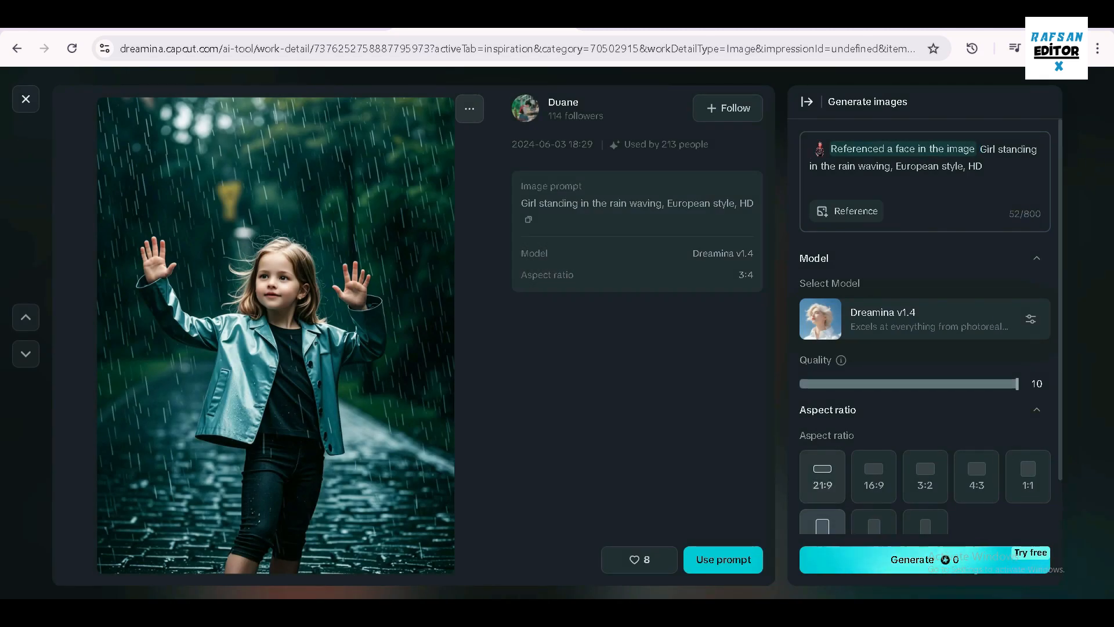
# Set the aspect ratio to 16:9, generate the images of the girl in the rain and look through the four variants
pyautogui.click(874, 476)
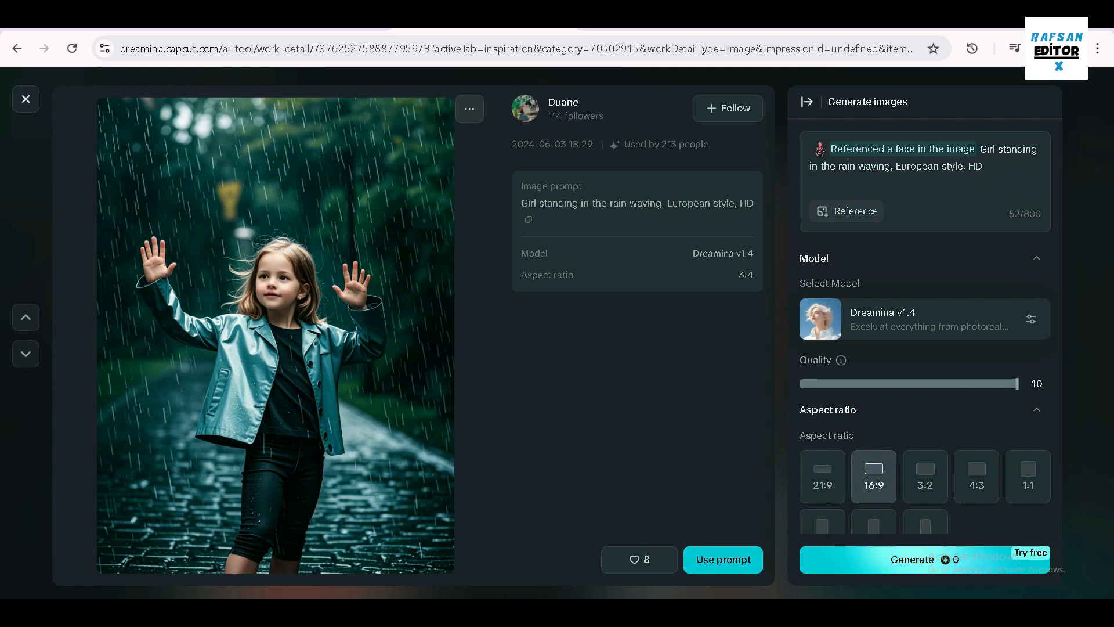
pyautogui.click(912, 559)
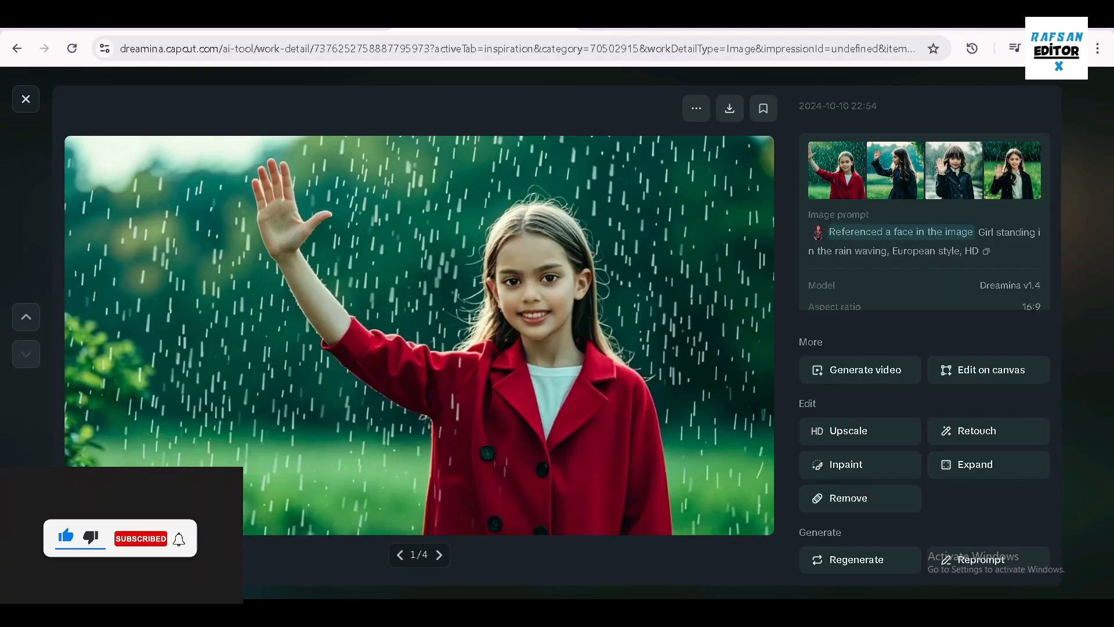
pyautogui.press('Right')
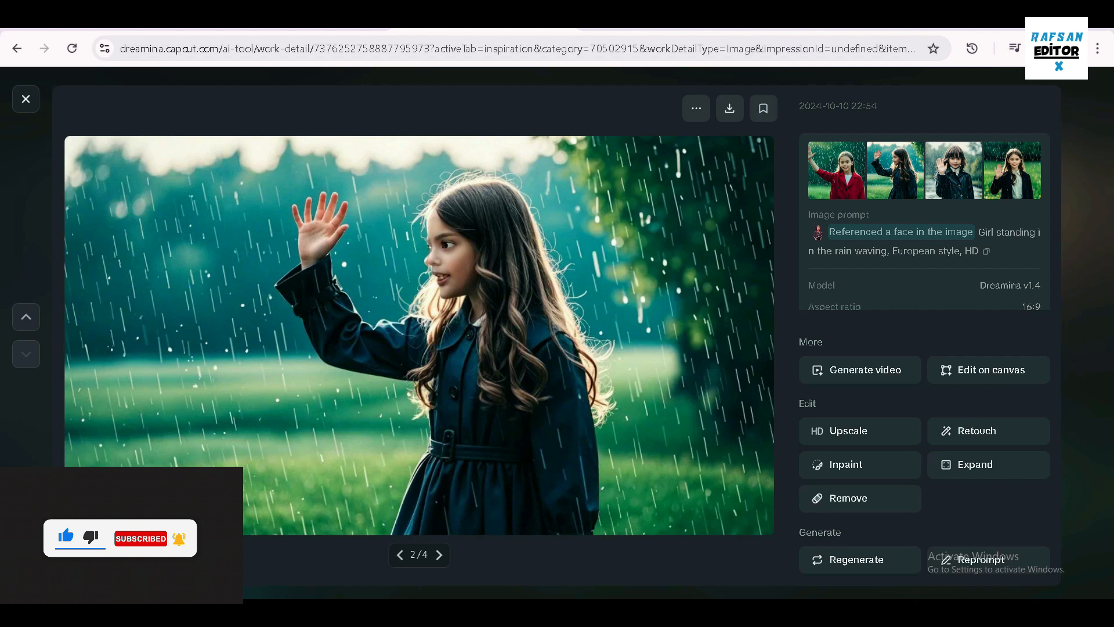
pyautogui.press('Right')
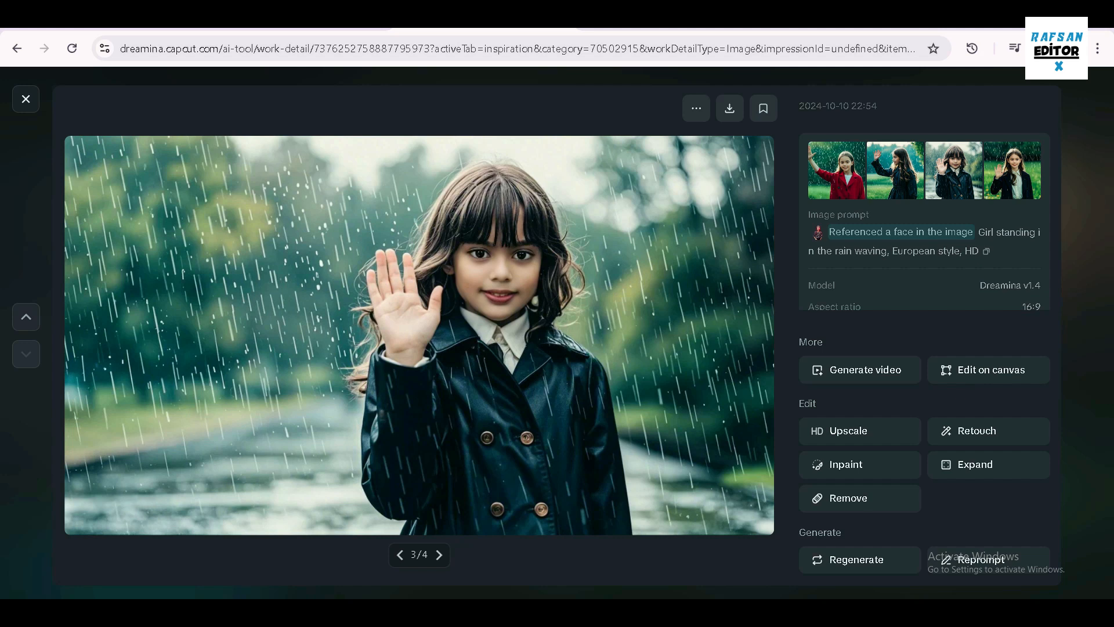
pyautogui.press('Right')
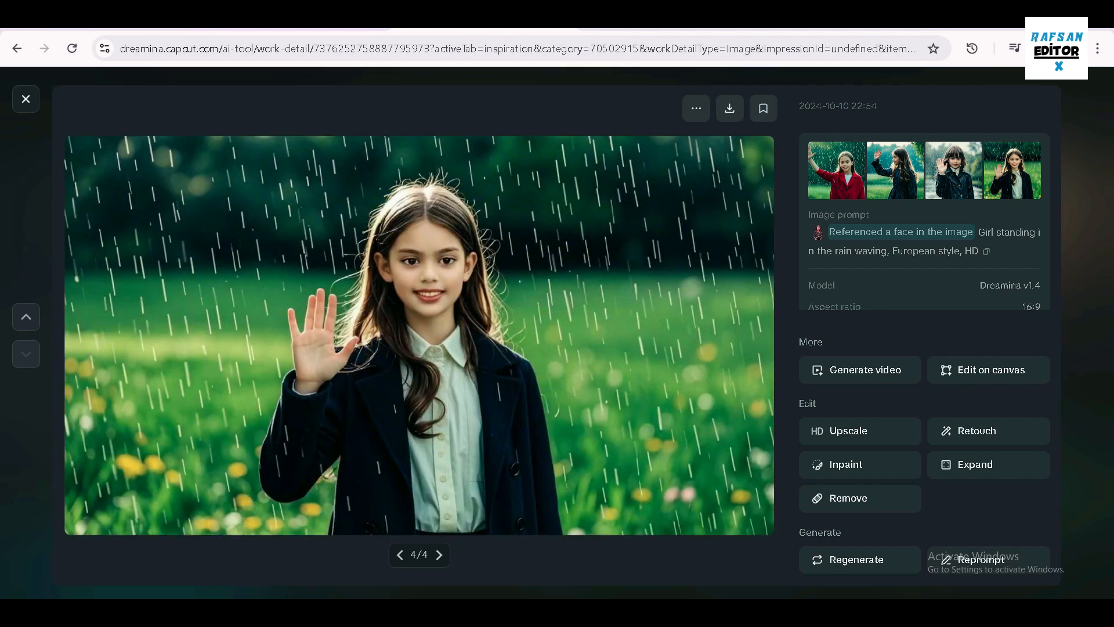
# Finish viewing the girl in the rain images and return to the showcase gallery
pyautogui.press('Right')
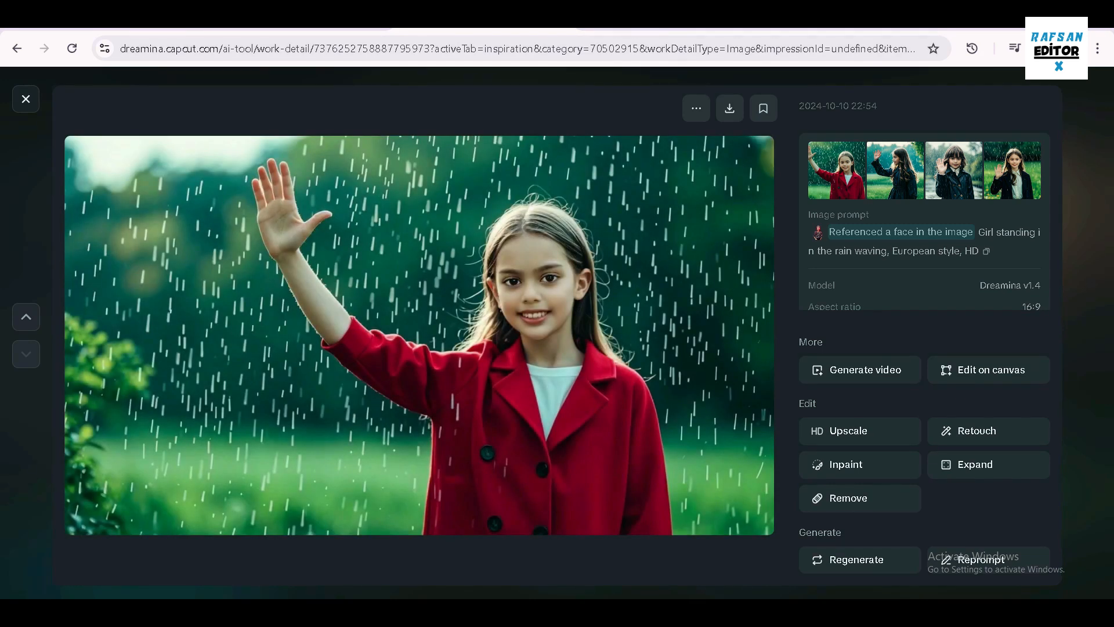
pyautogui.press('Escape')
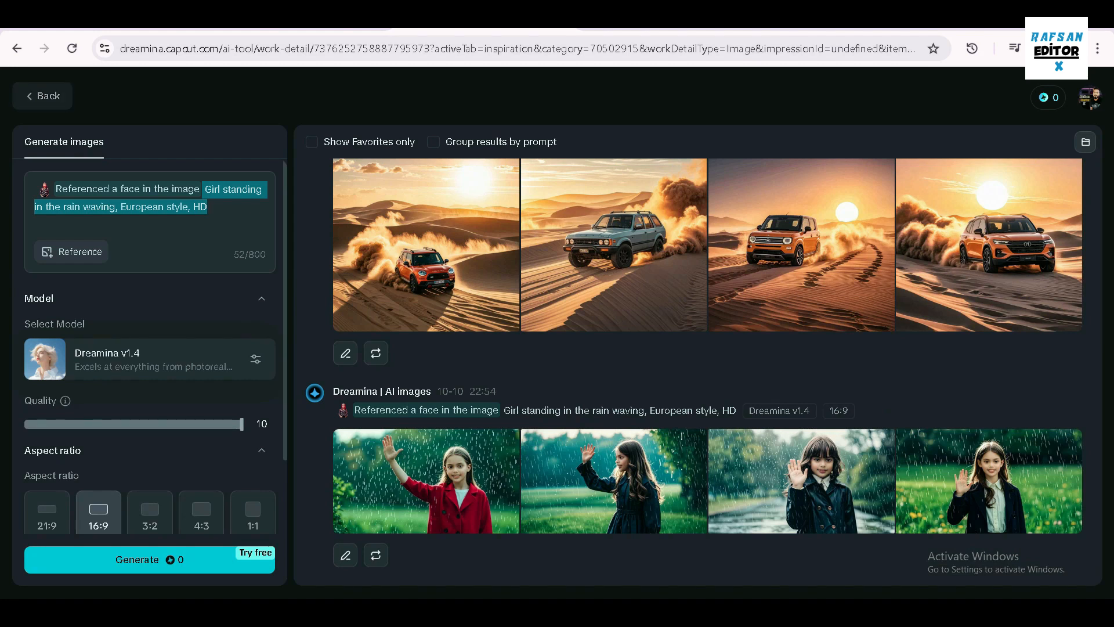
pyautogui.click(42, 95)
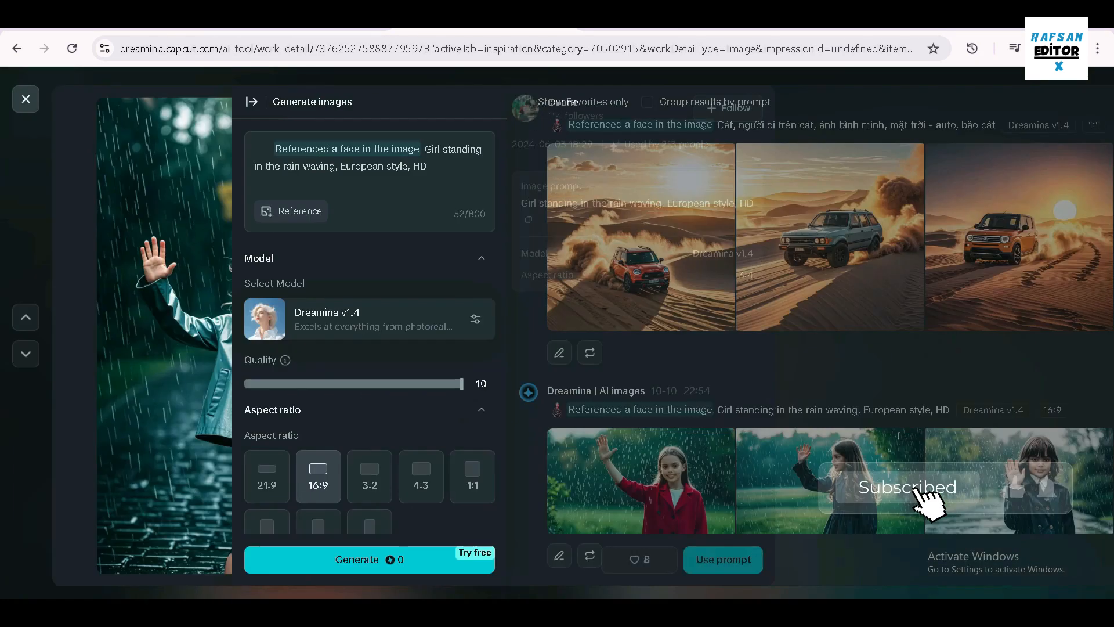
pyautogui.press('Escape')
# Load the pop art prompt of the man in a red mask and glasses and add the bearded man's photo as a human face reference
pyautogui.click(719, 485)
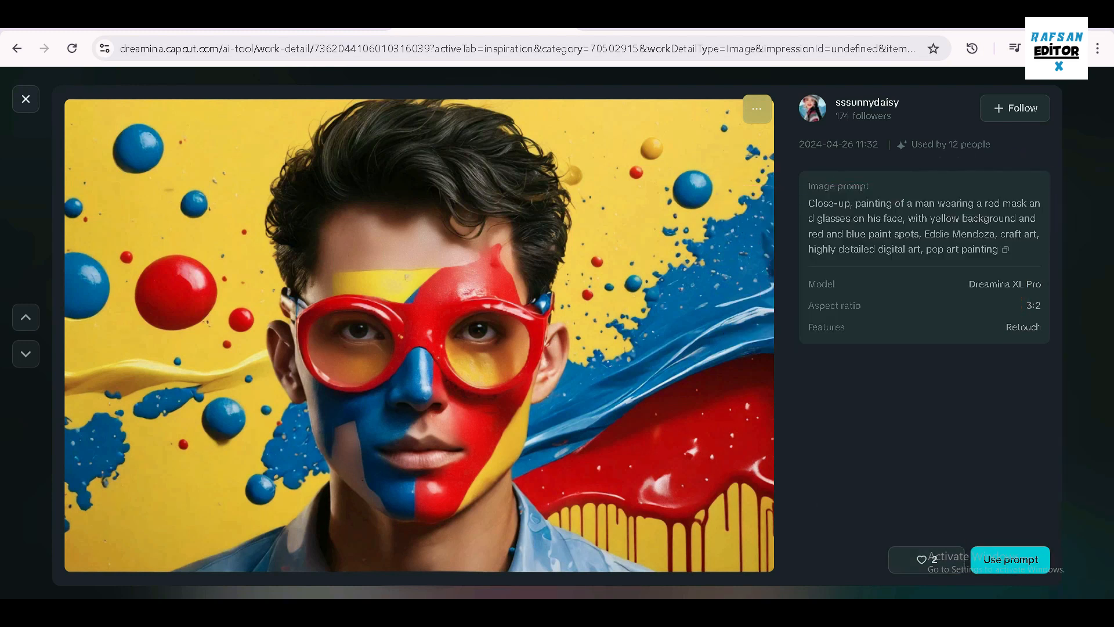
pyautogui.click(1011, 560)
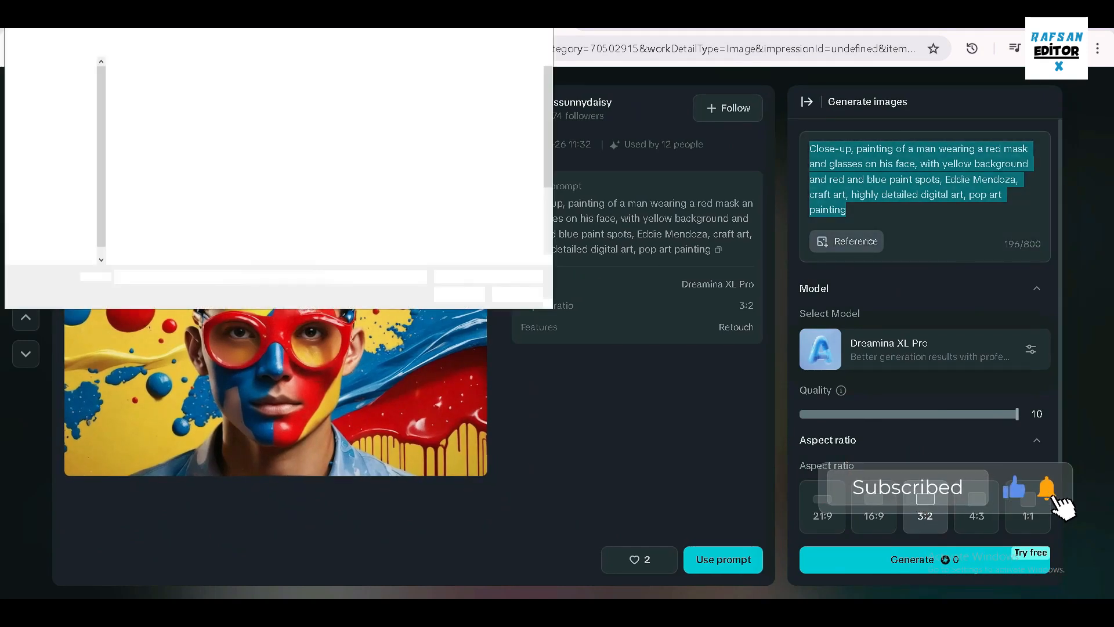
pyautogui.click(501, 191)
pyautogui.click(459, 294)
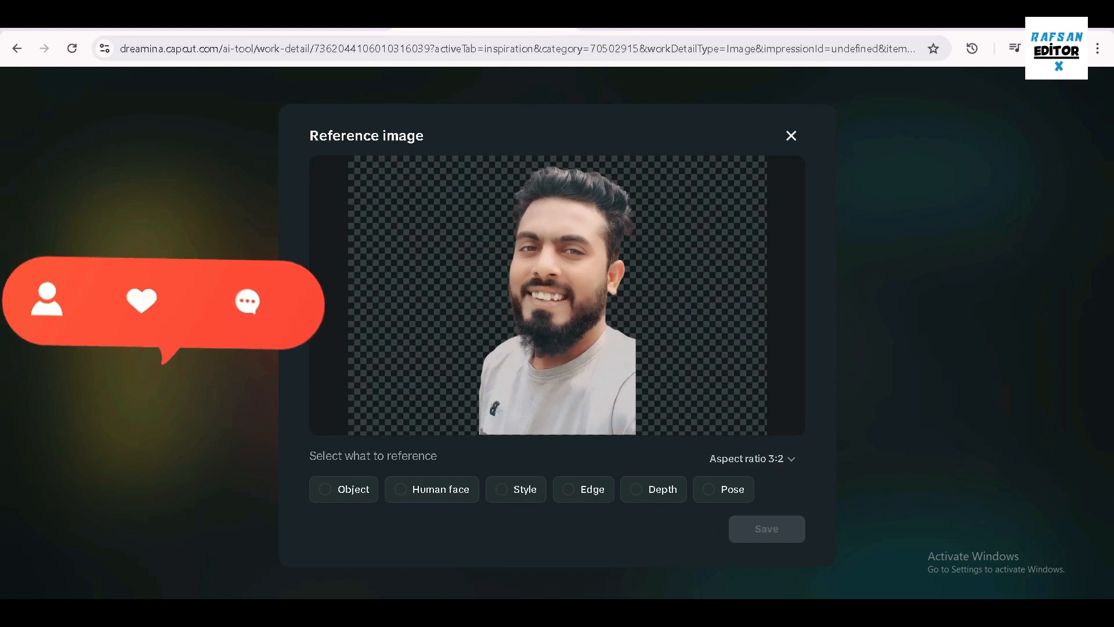
pyautogui.click(432, 490)
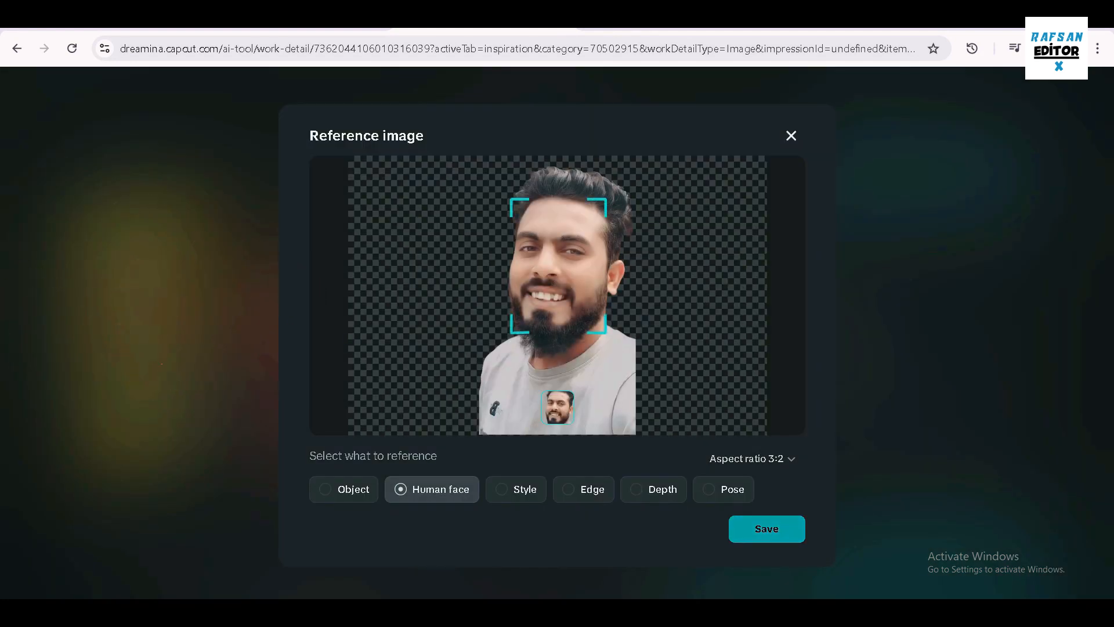
pyautogui.click(766, 528)
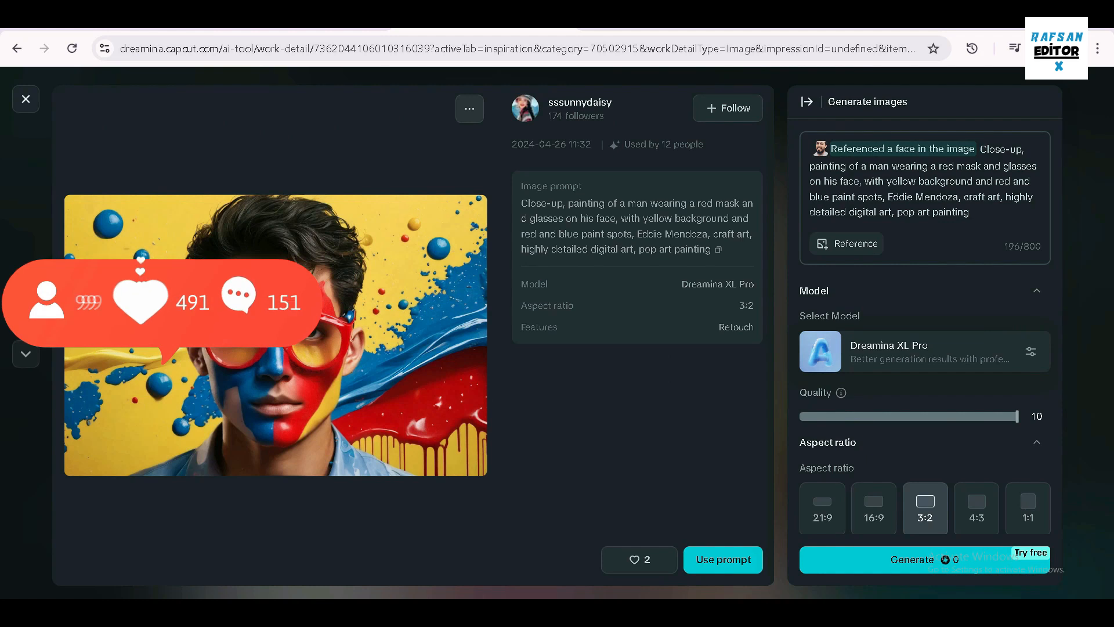
# Generate the pop art images with the face reference and open the first variant
pyautogui.click(912, 559)
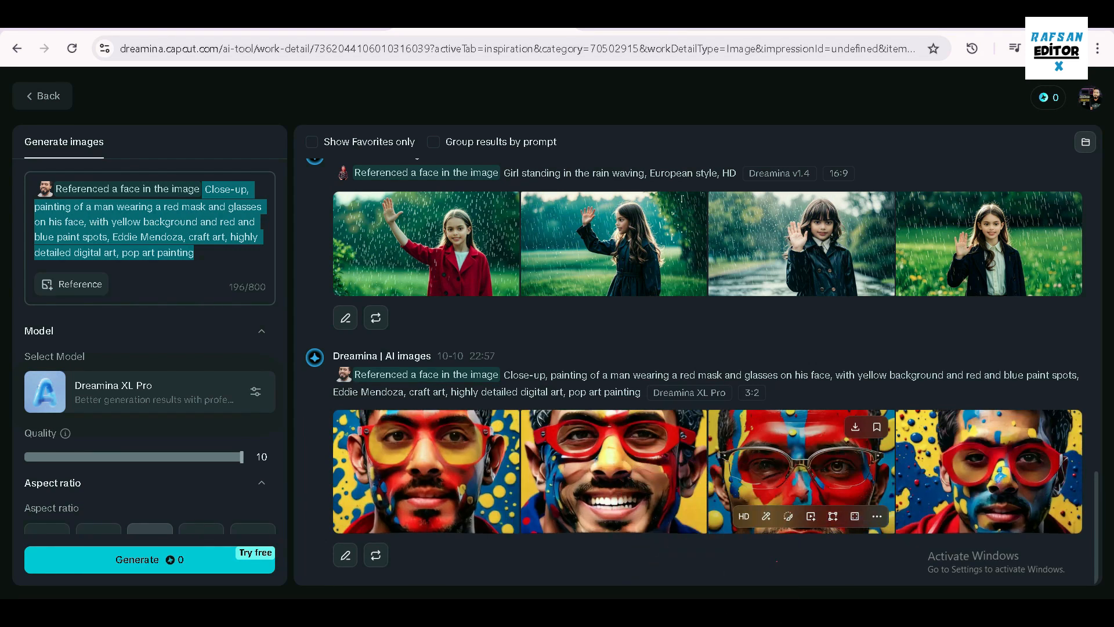
pyautogui.click(357, 504)
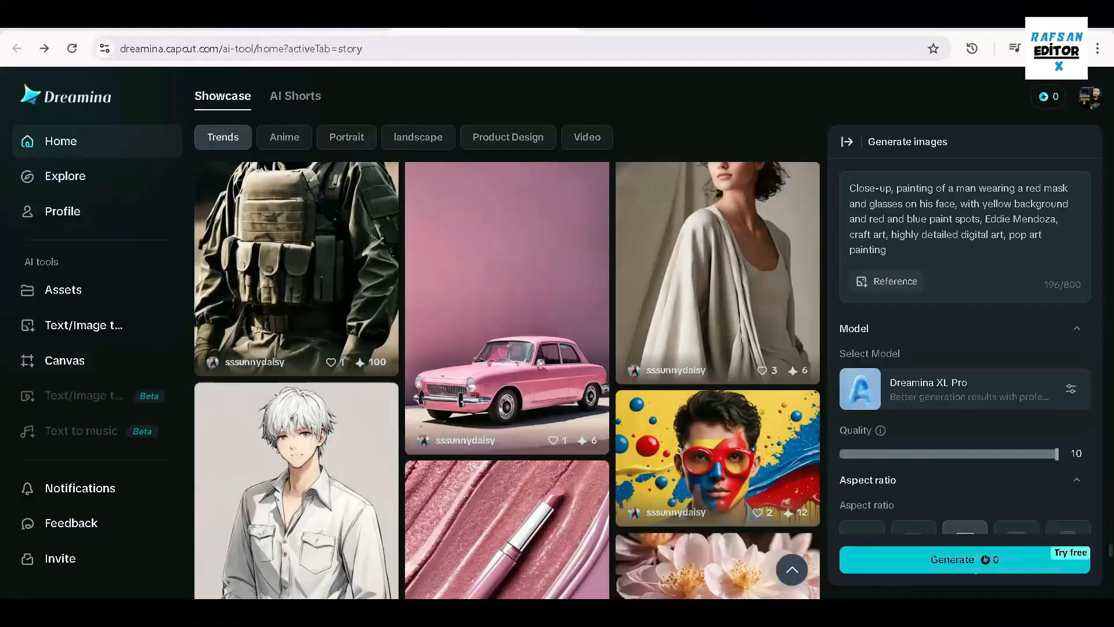
# Browse the Trends showcase gallery for more images whose prompts could be reused
pyautogui.scroll(-4, 508, 377)
pyautogui.scroll(-5, 507, 377)
pyautogui.scroll(-15, 507, 380)
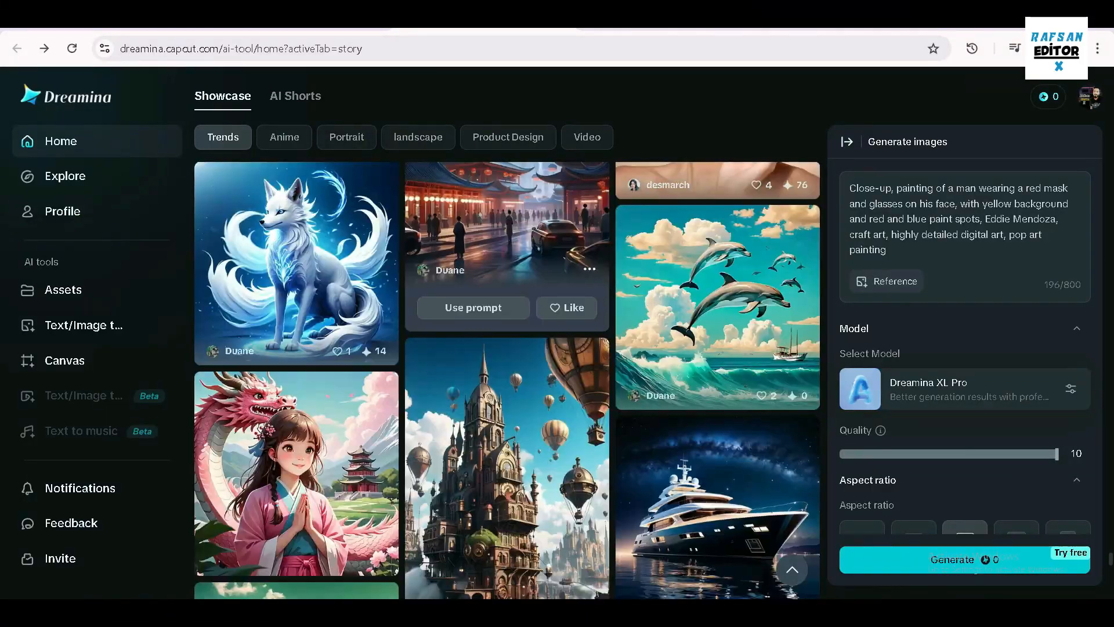
pyautogui.scroll(-4, 507, 380)
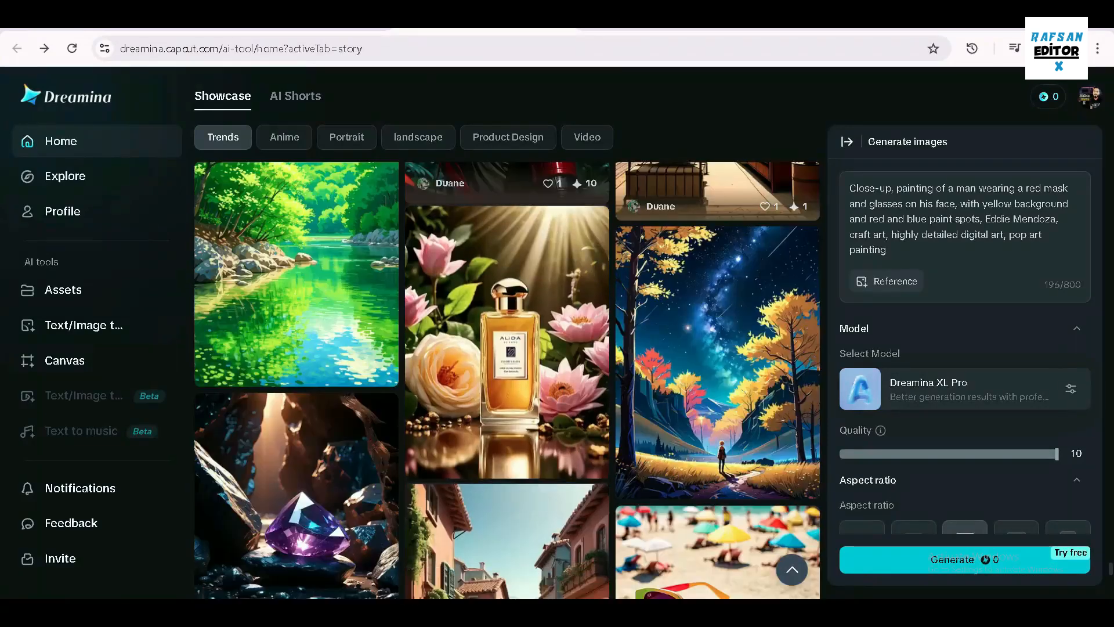
pyautogui.scroll(-20, 508, 380)
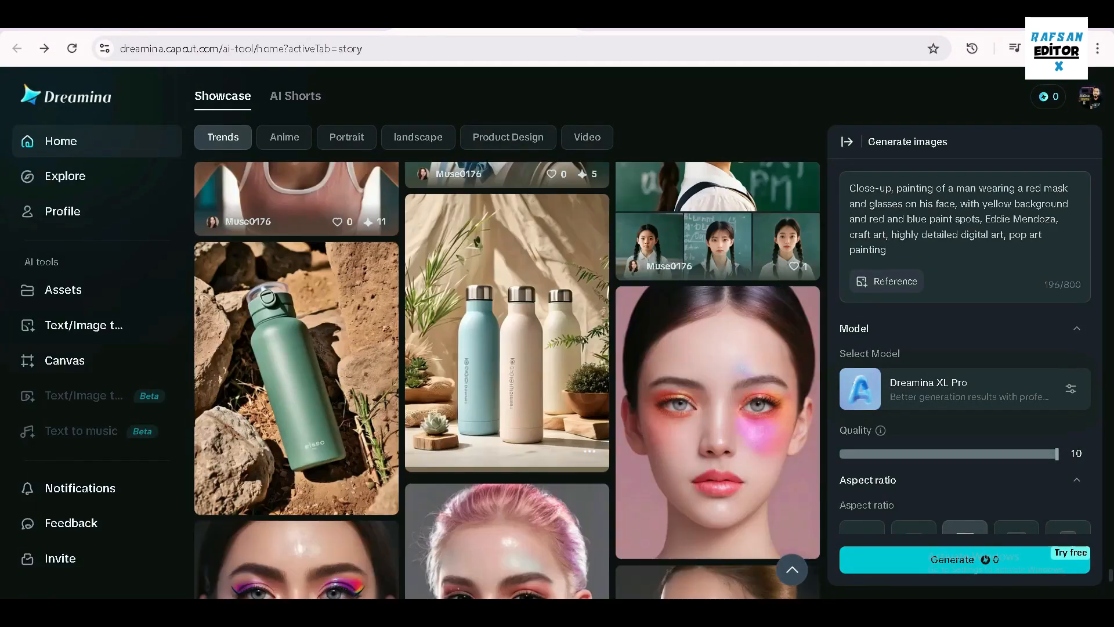
pyautogui.scroll(4, 508, 381)
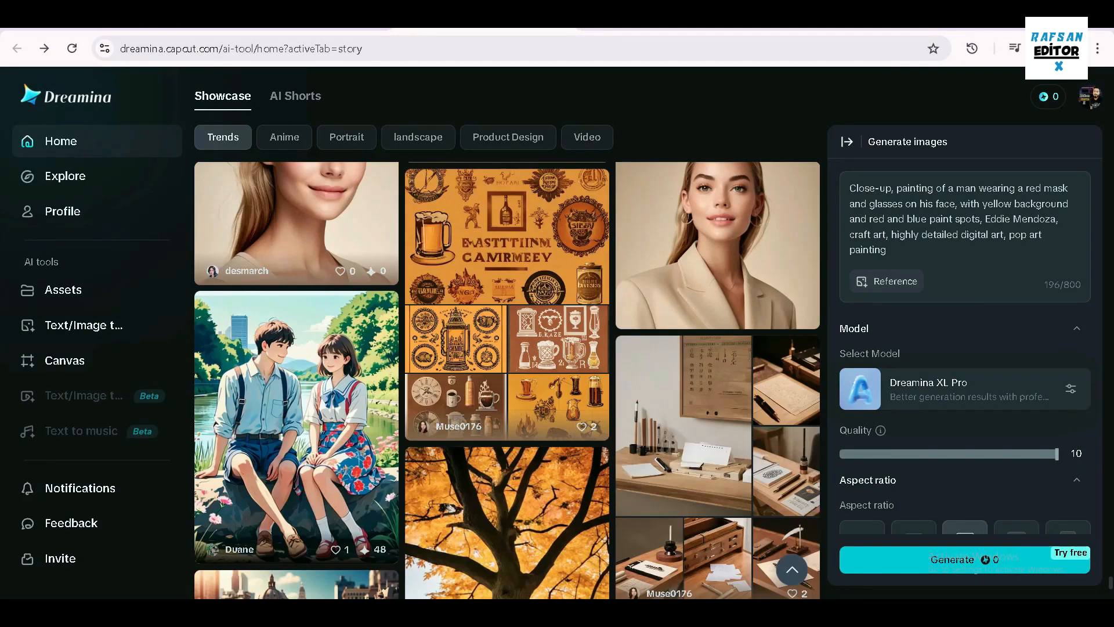
pyautogui.scroll(-6, 507, 380)
pyautogui.scroll(-10, 507, 380)
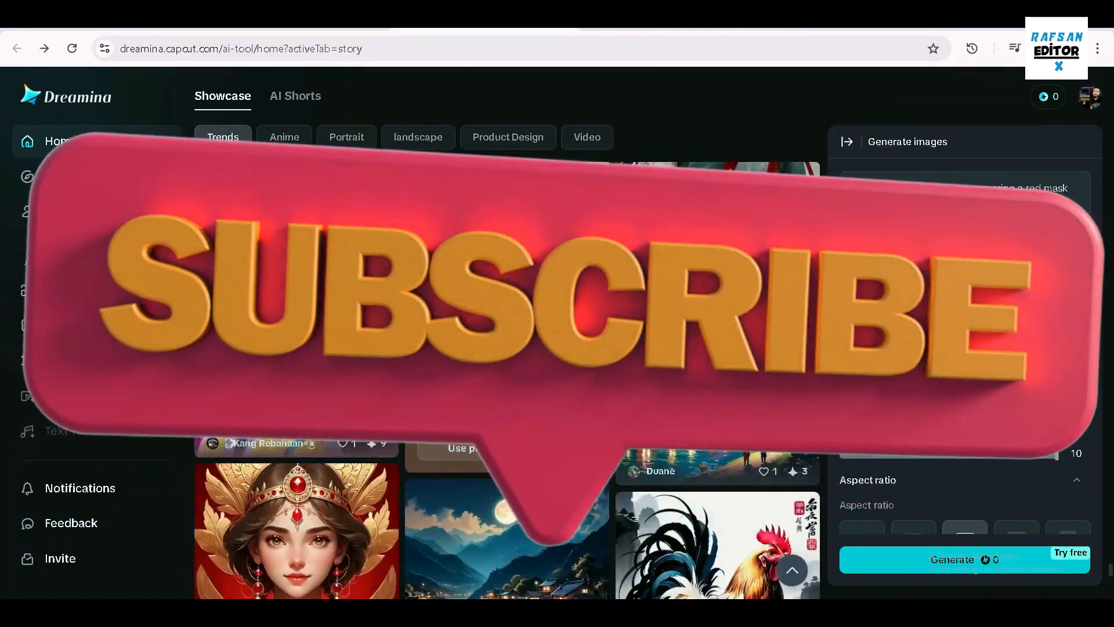
pyautogui.scroll(-10, 507, 380)
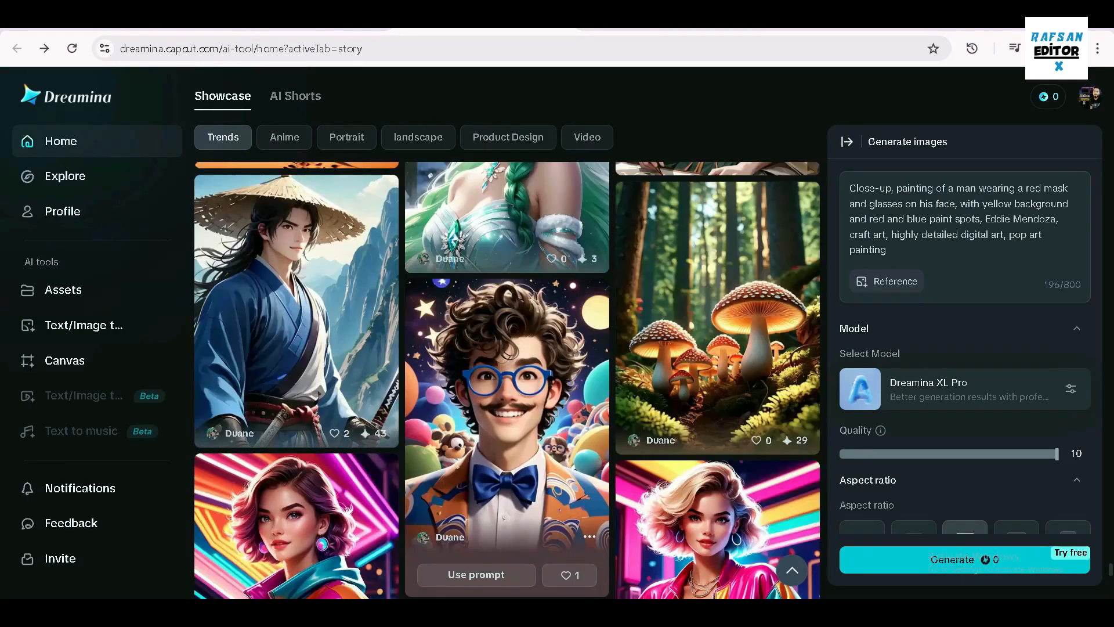
pyautogui.scroll(-4, 507, 380)
pyautogui.scroll(3, 507, 380)
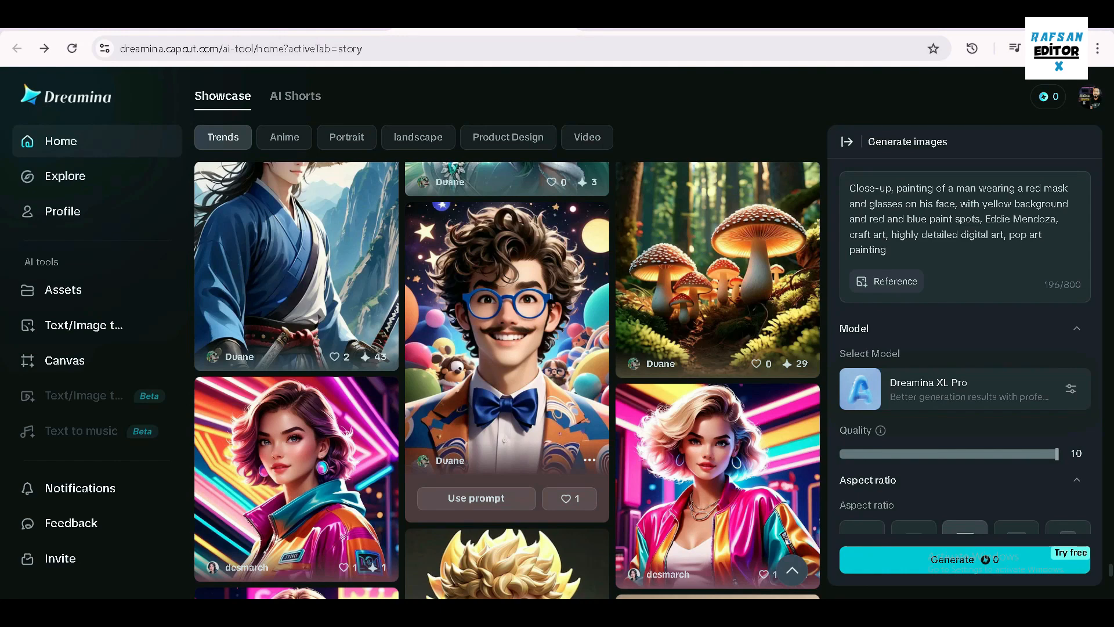
pyautogui.scroll(-10, 507, 380)
pyautogui.scroll(3, 507, 380)
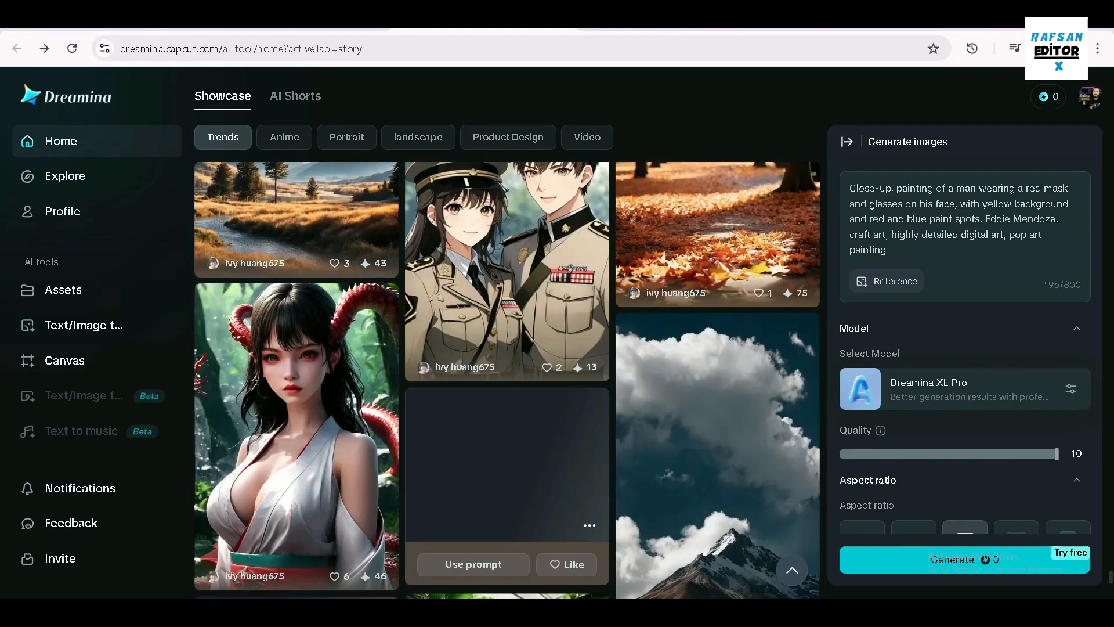
pyautogui.scroll(-5, 508, 380)
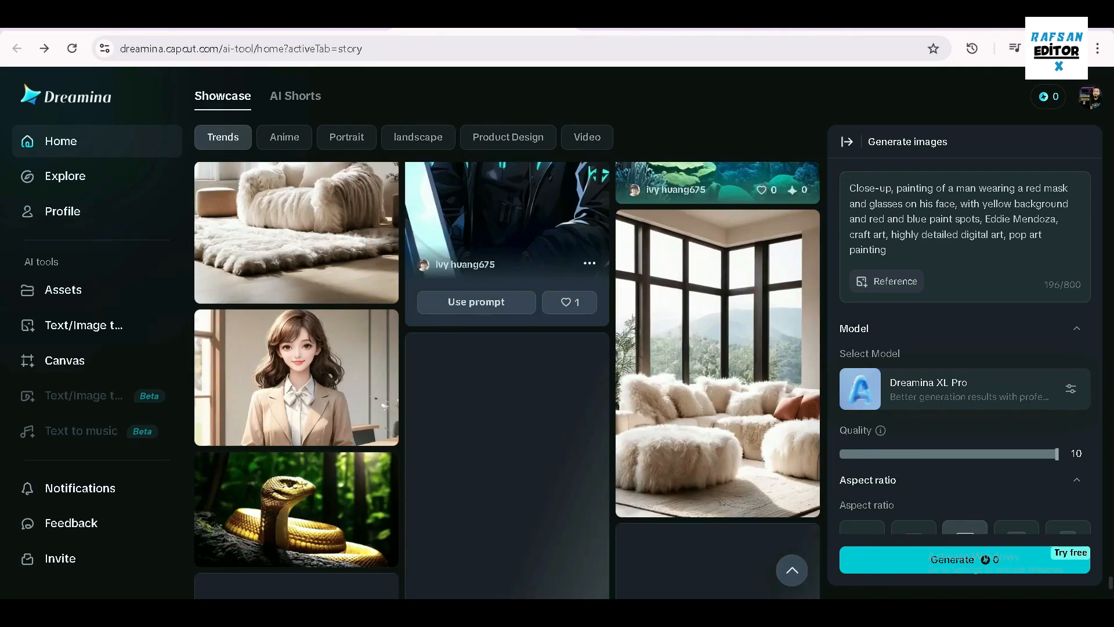
pyautogui.scroll(-15, 507, 380)
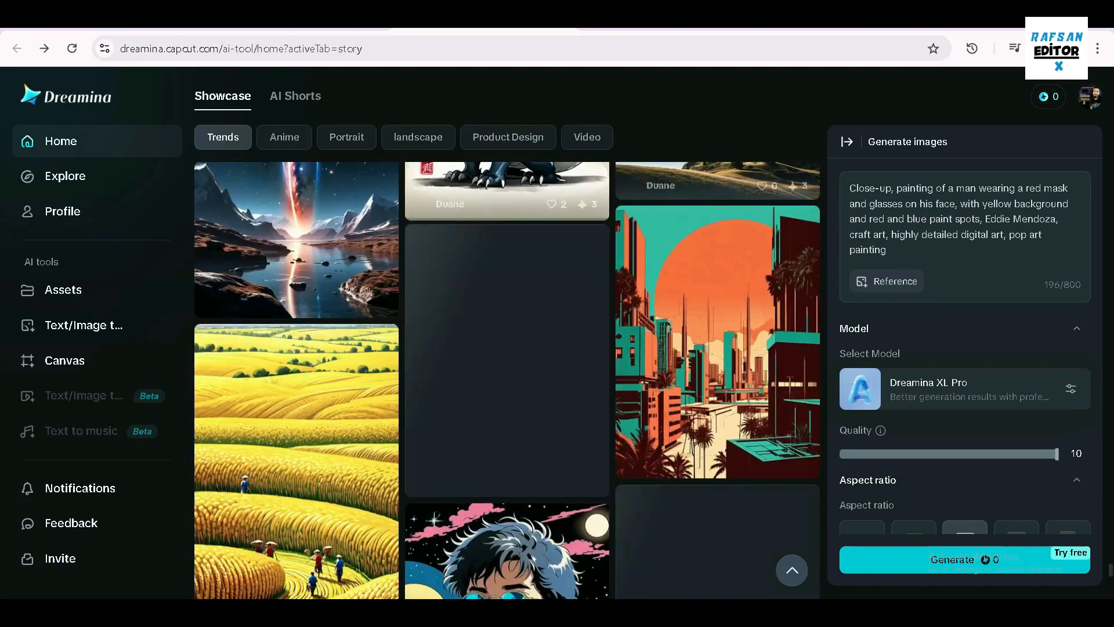